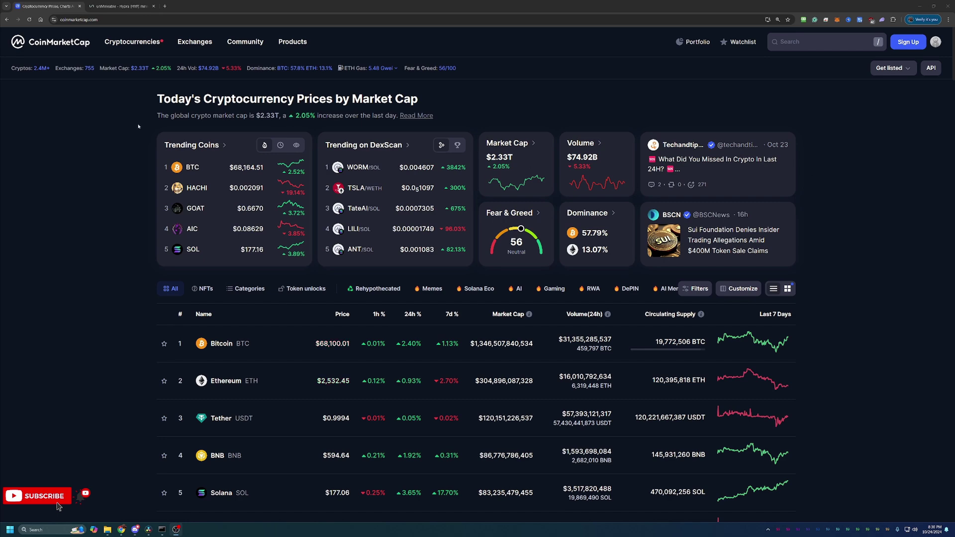
Scroll the CoinMarketCap ranking table down past Dogecoin to around rank 12.
scroll(139, 107, down, 1)
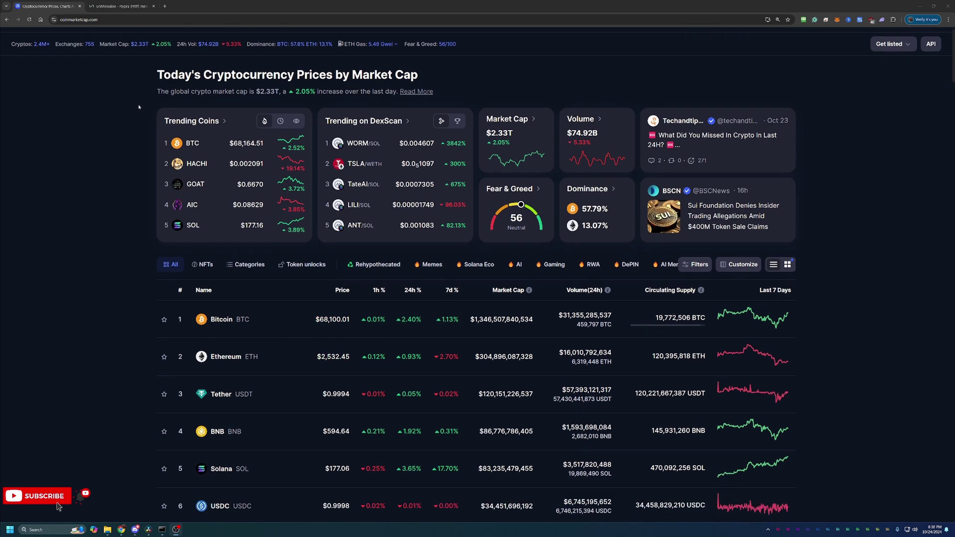
scroll(134, 241, down, 1)
scroll(134, 241, down, 1)
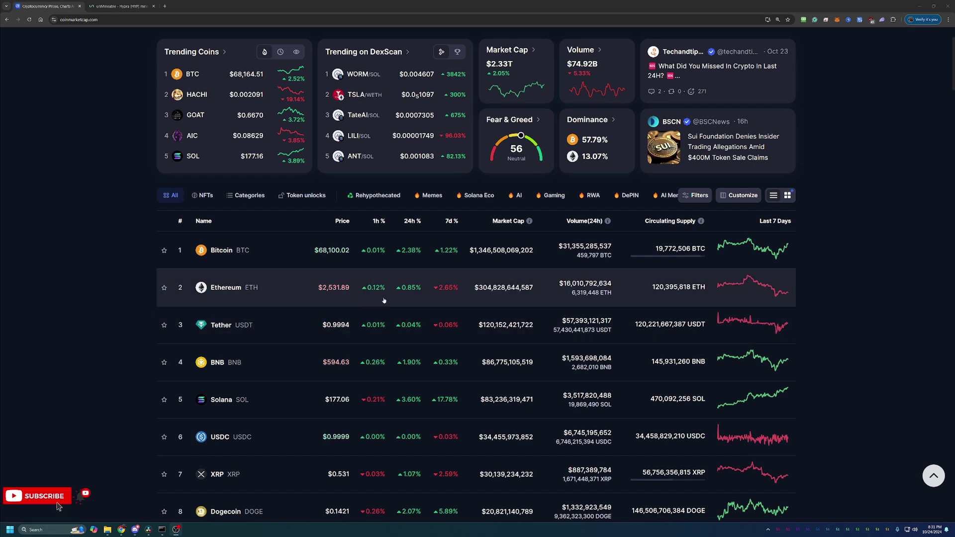
scroll(398, 311, down, 1)
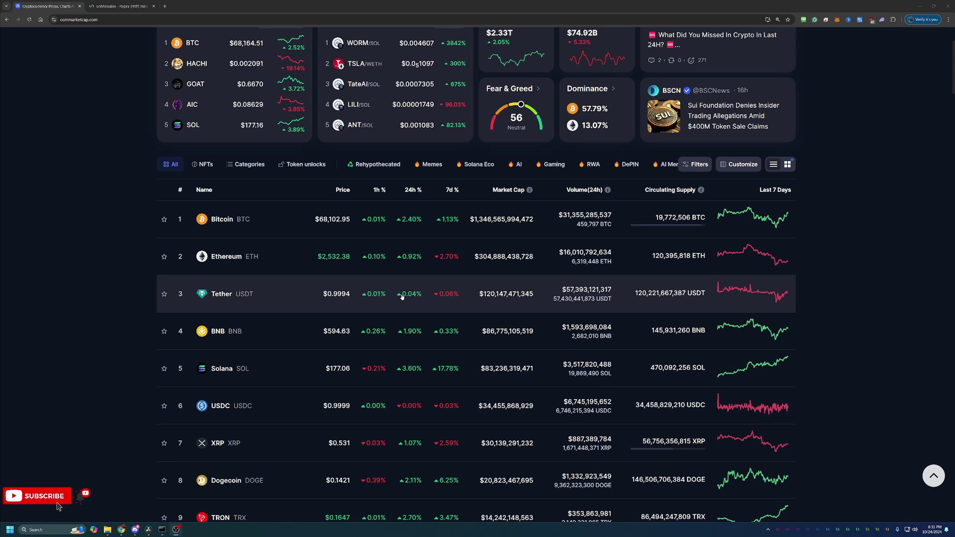
scroll(462, 284, down, 2)
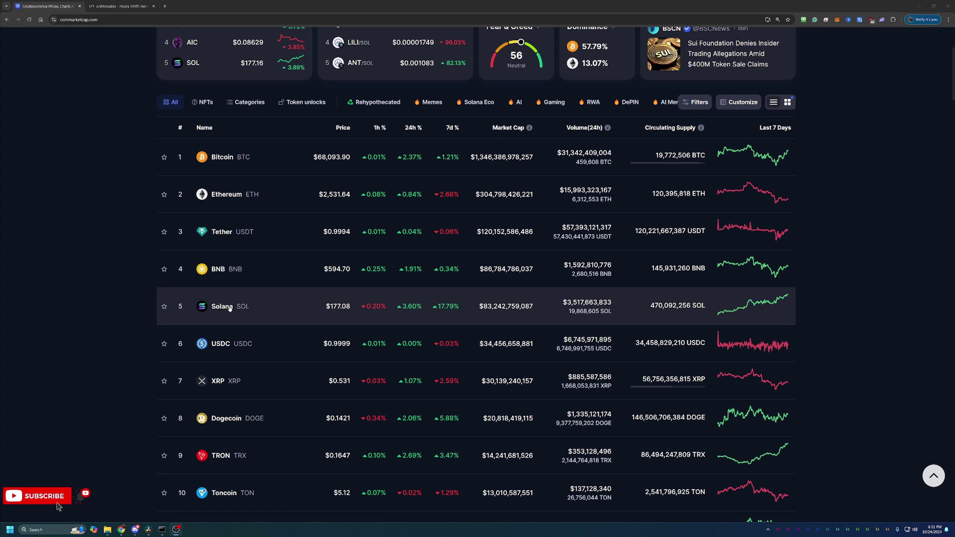
scroll(219, 348, down, 1)
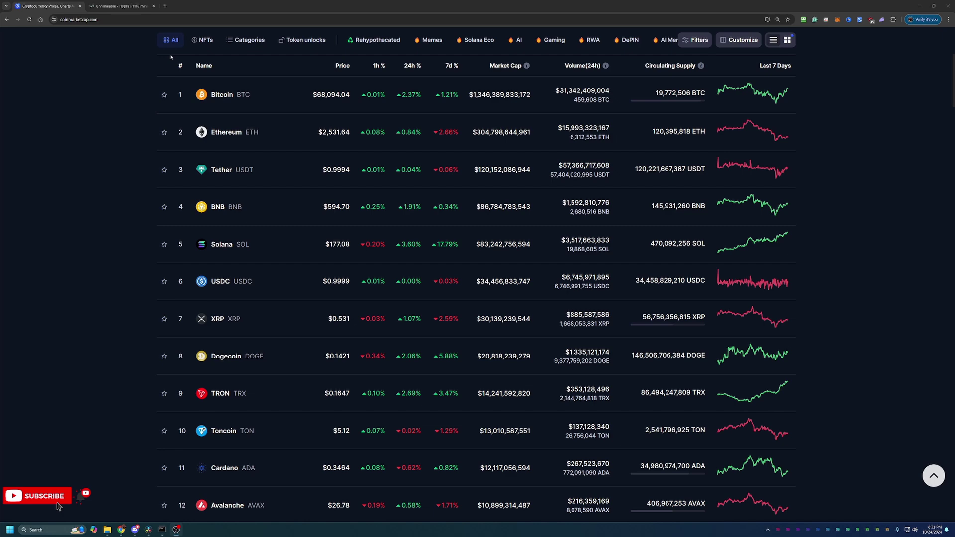
Switch to the unMineable tab showing the Hypra (HYP) Start earning page.
click(143, 3)
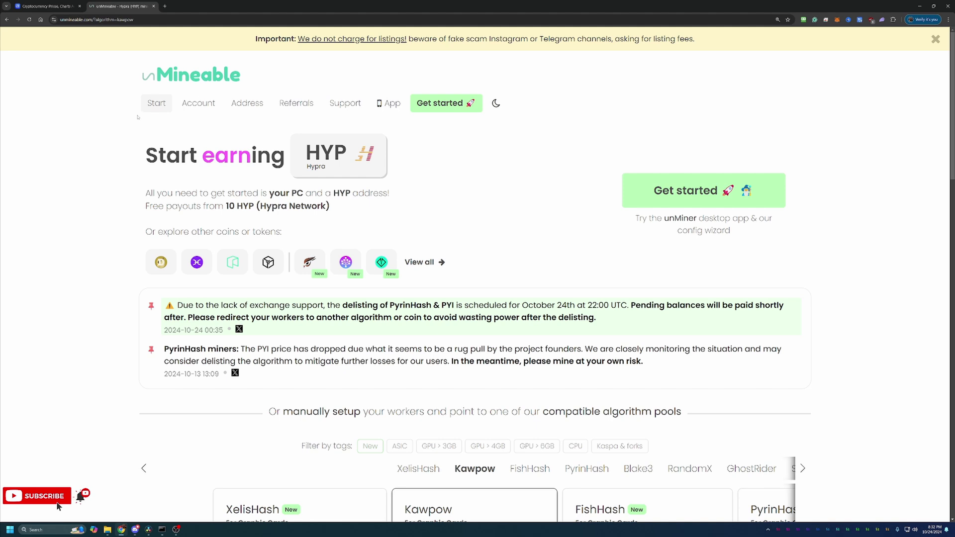
Open the View all coin browser and scroll its grid to Zilliqa (ZIL) and 0x (ZRX).
click(317, 152)
scroll(567, 247, down, 3)
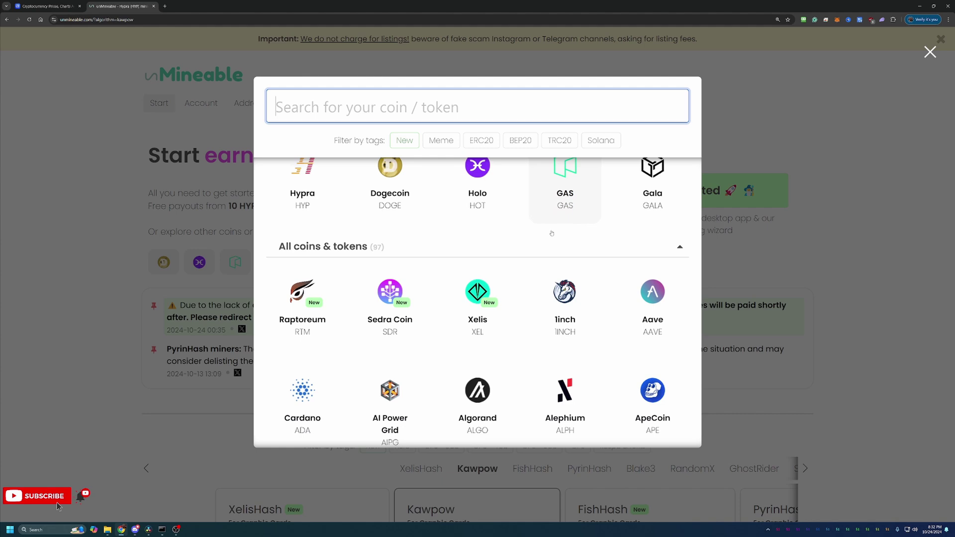
scroll(607, 246, down, 2)
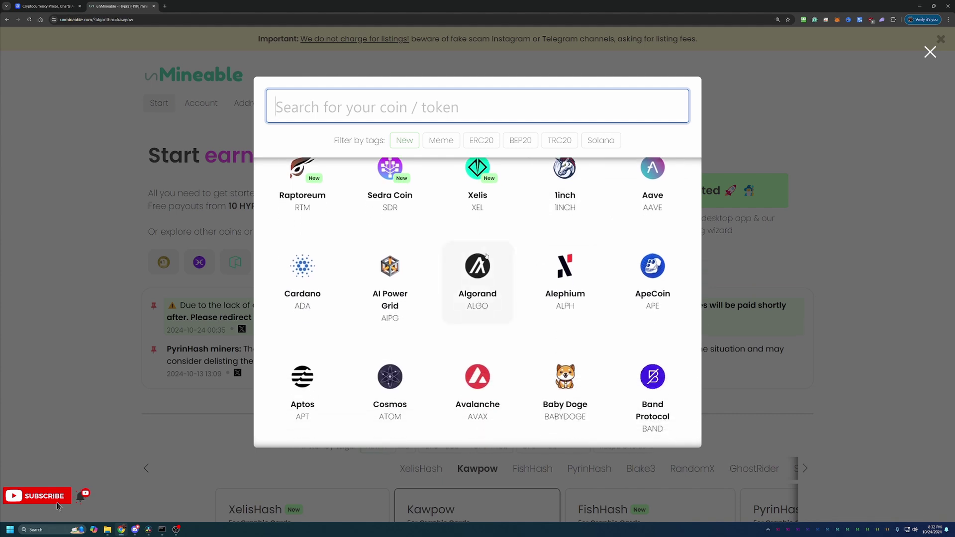
scroll(497, 254, down, 2)
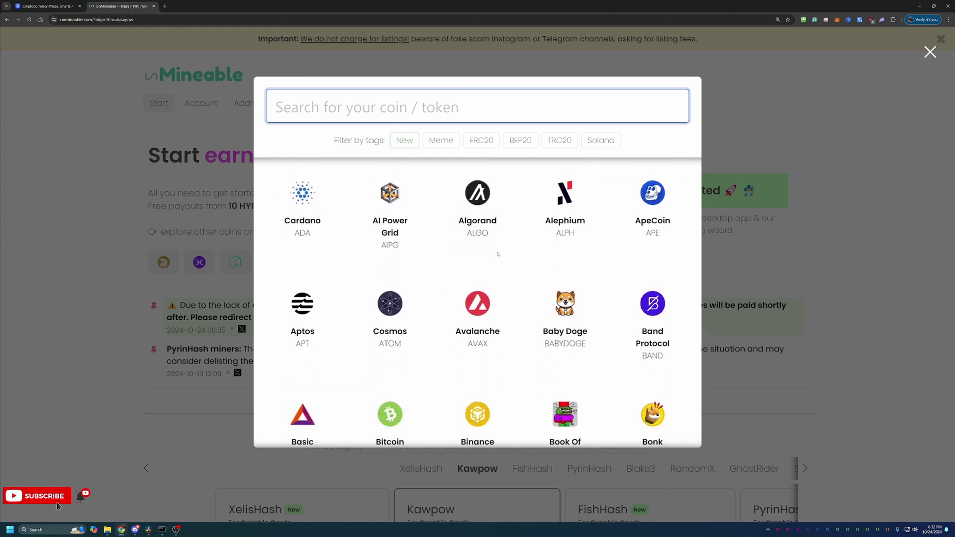
scroll(498, 255, down, 2)
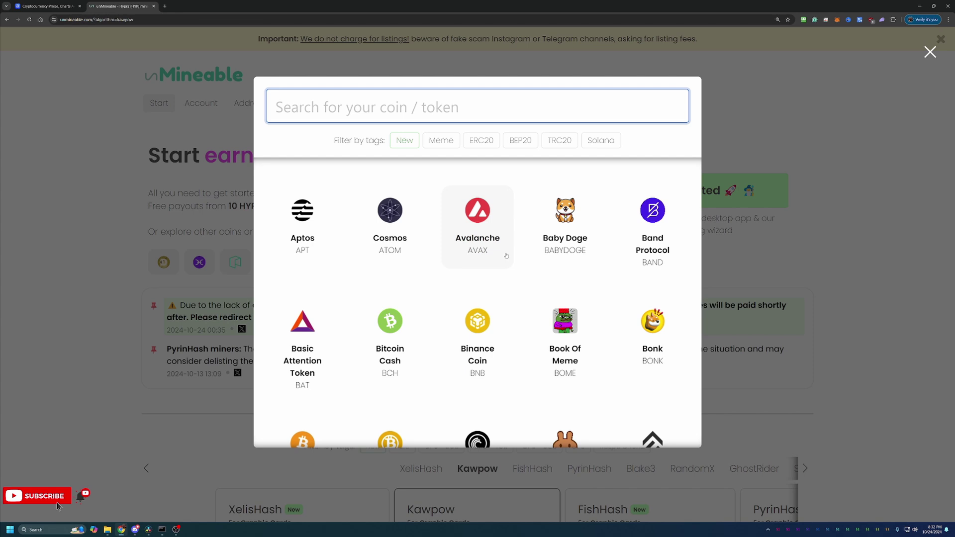
scroll(509, 259, down, 1)
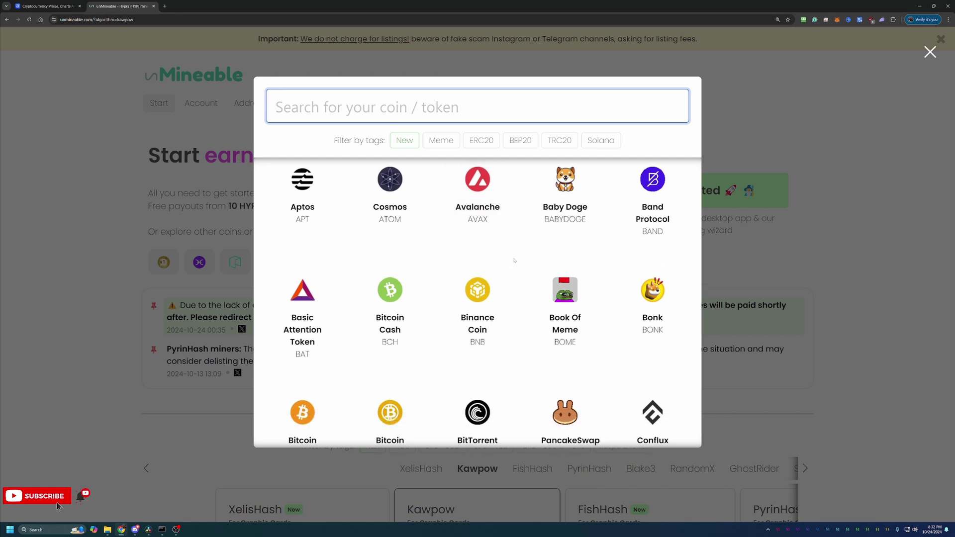
scroll(513, 250, down, 3)
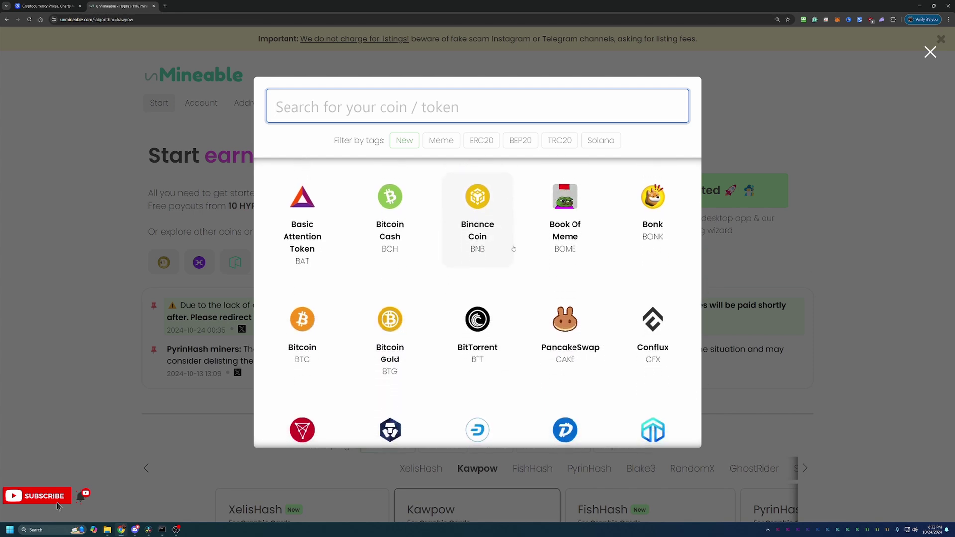
scroll(514, 247, down, 2)
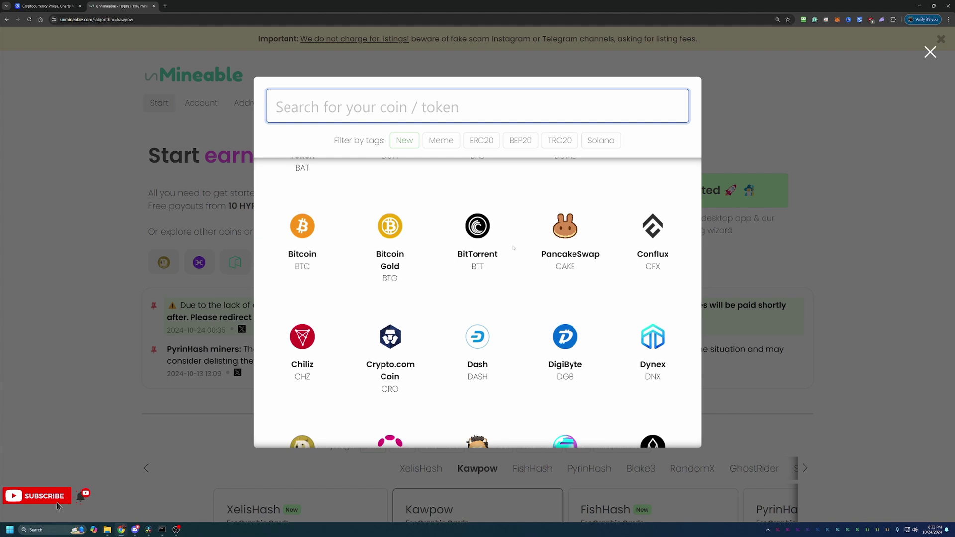
scroll(513, 248, down, 1)
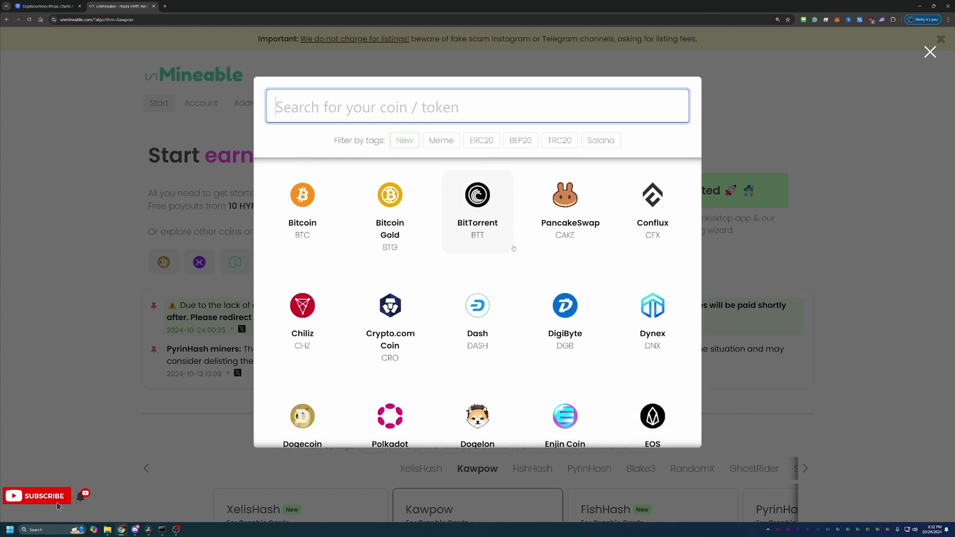
scroll(514, 248, down, 2)
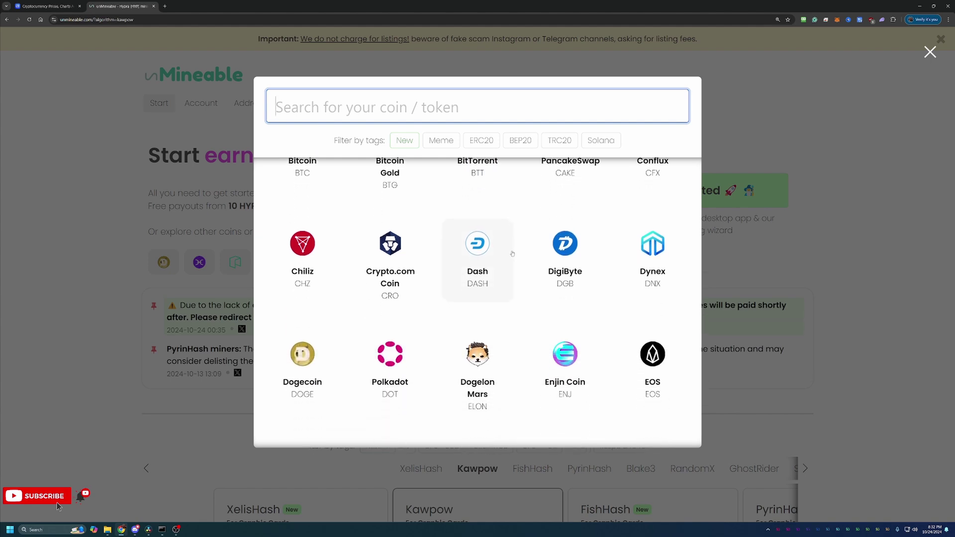
scroll(513, 254, down, 3)
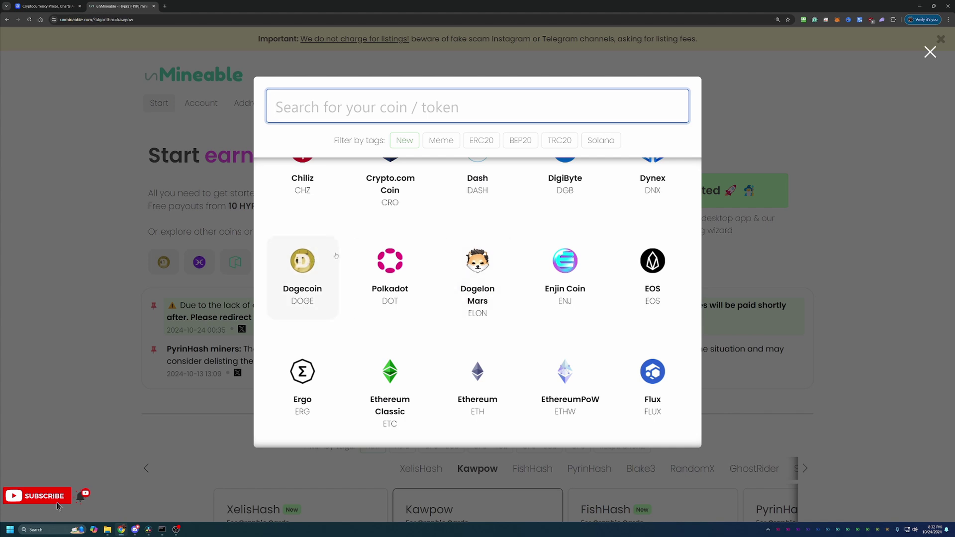
scroll(337, 256, down, 1)
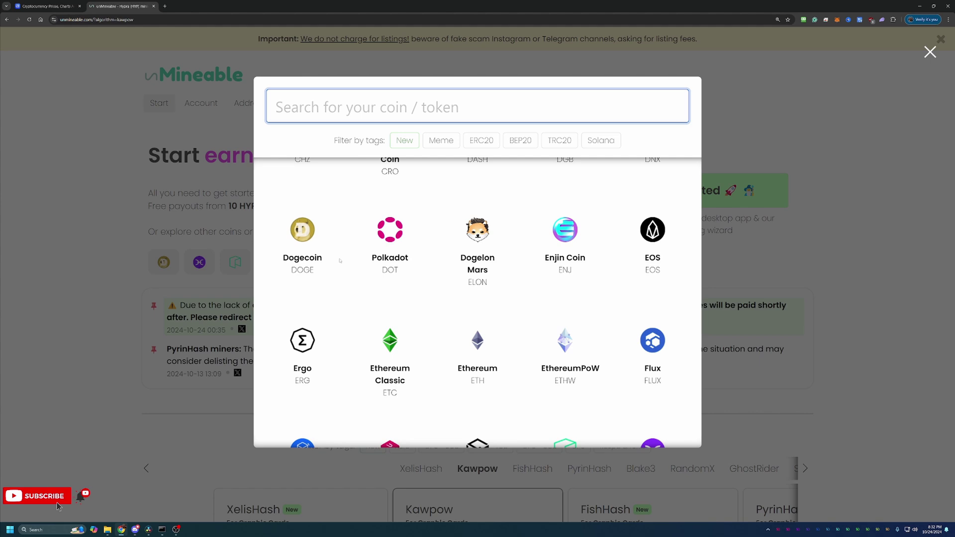
scroll(342, 259, down, 3)
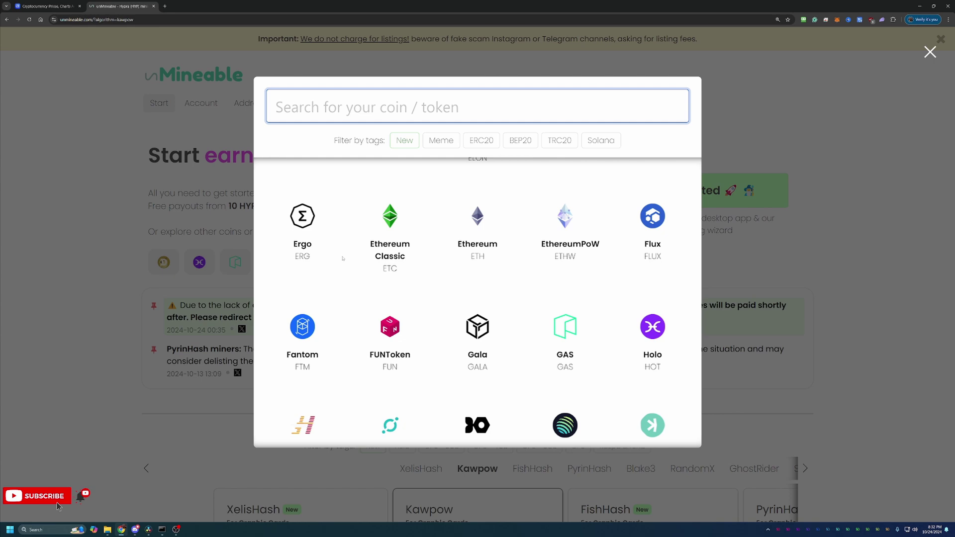
scroll(342, 259, down, 2)
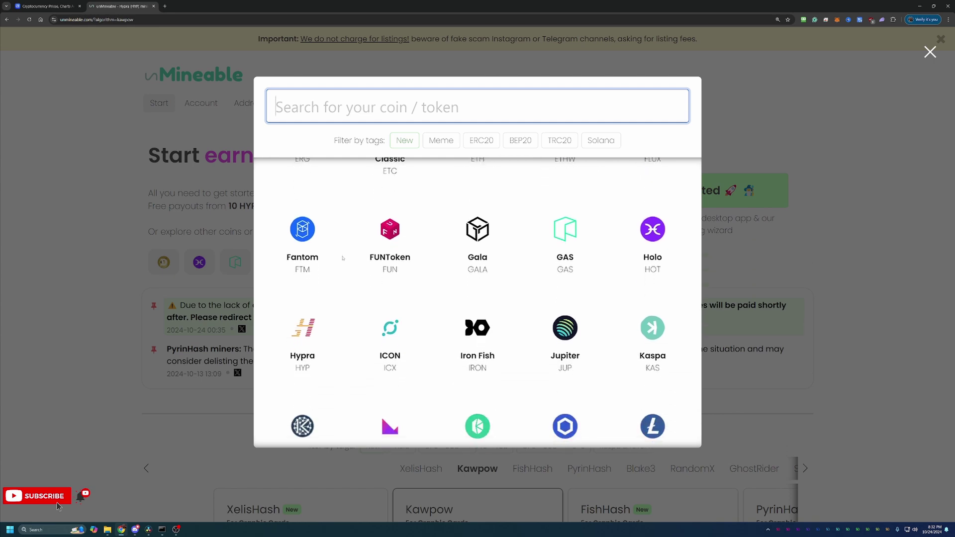
scroll(342, 258, down, 1)
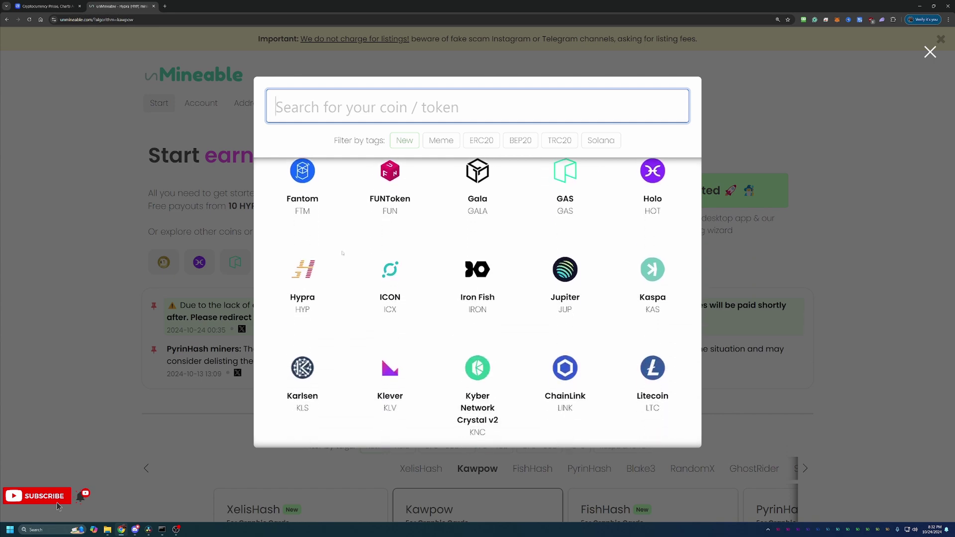
scroll(342, 253, down, 1)
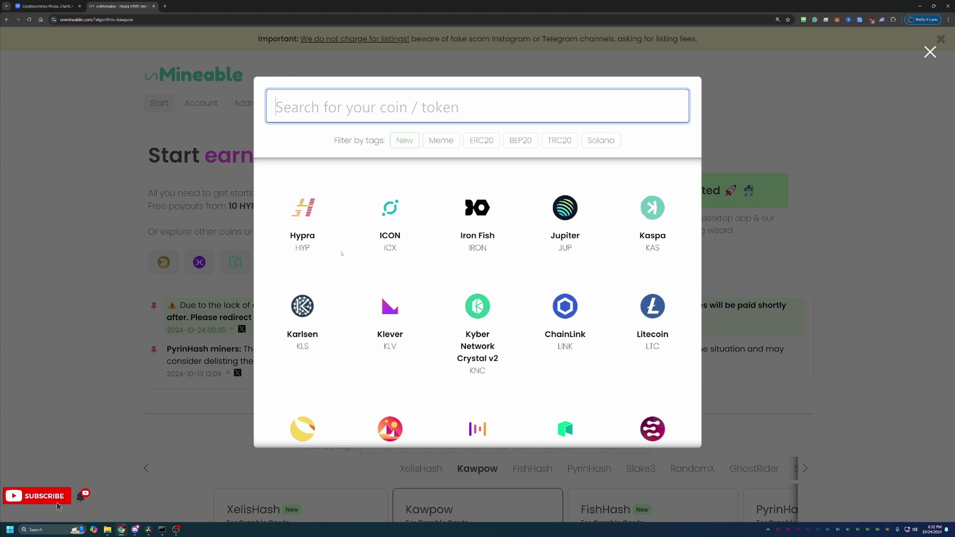
scroll(343, 254, down, 1)
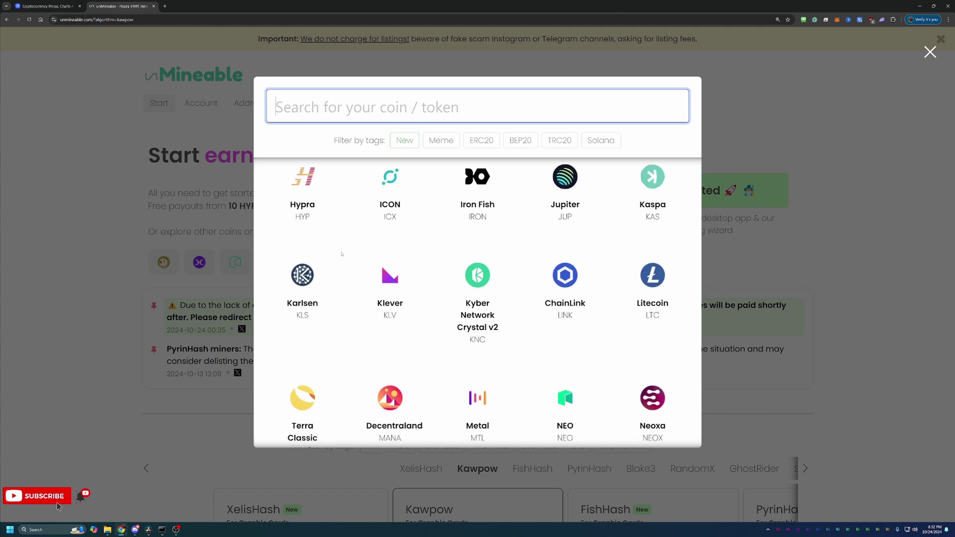
scroll(342, 253, down, 2)
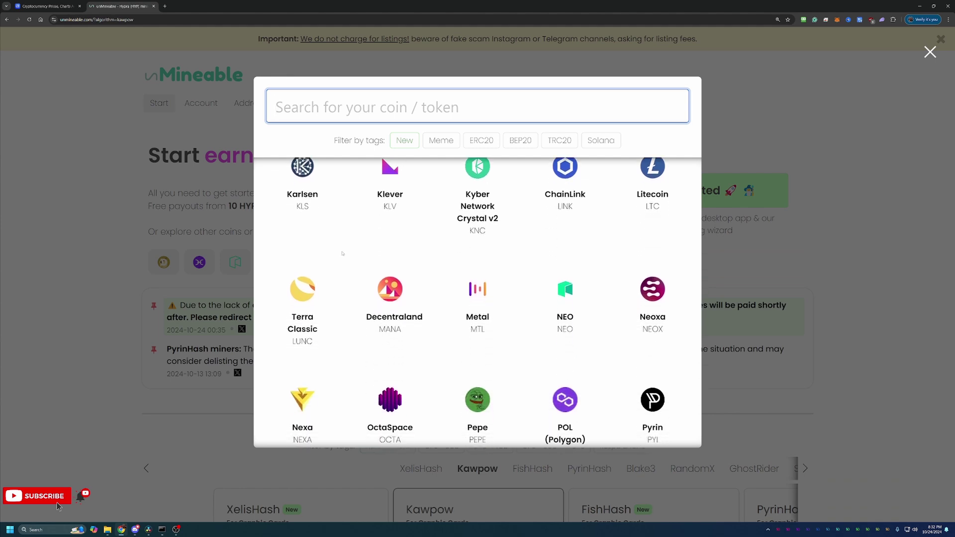
scroll(342, 253, down, 2)
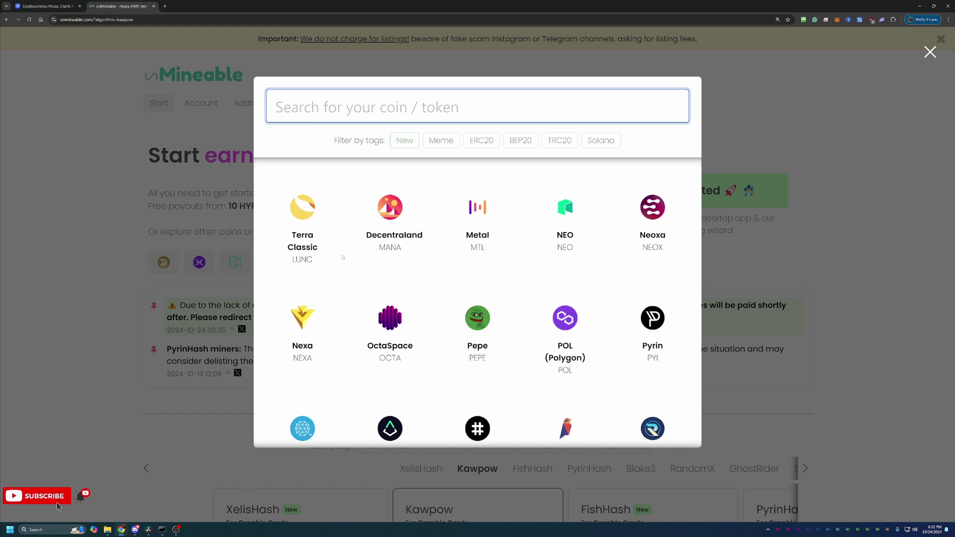
scroll(343, 258, down, 2)
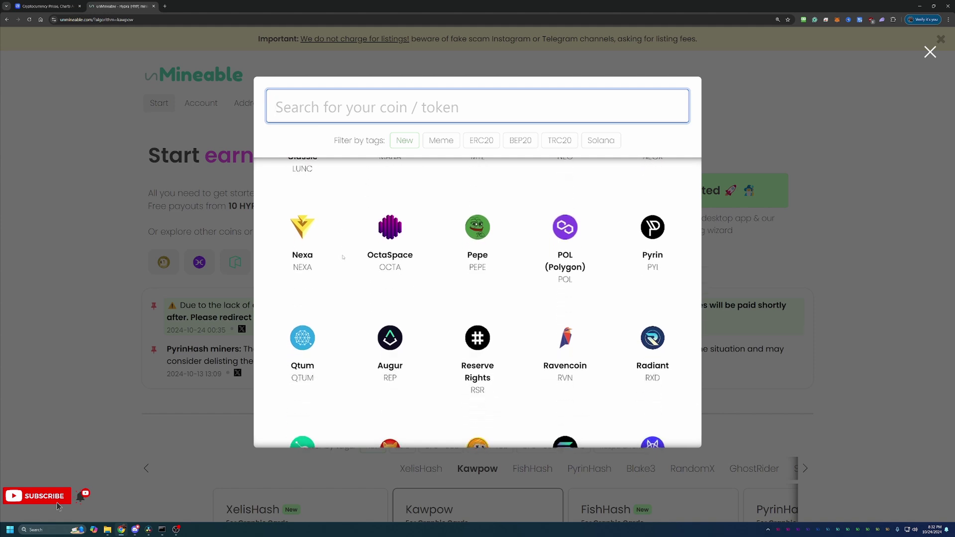
scroll(342, 257, down, 1)
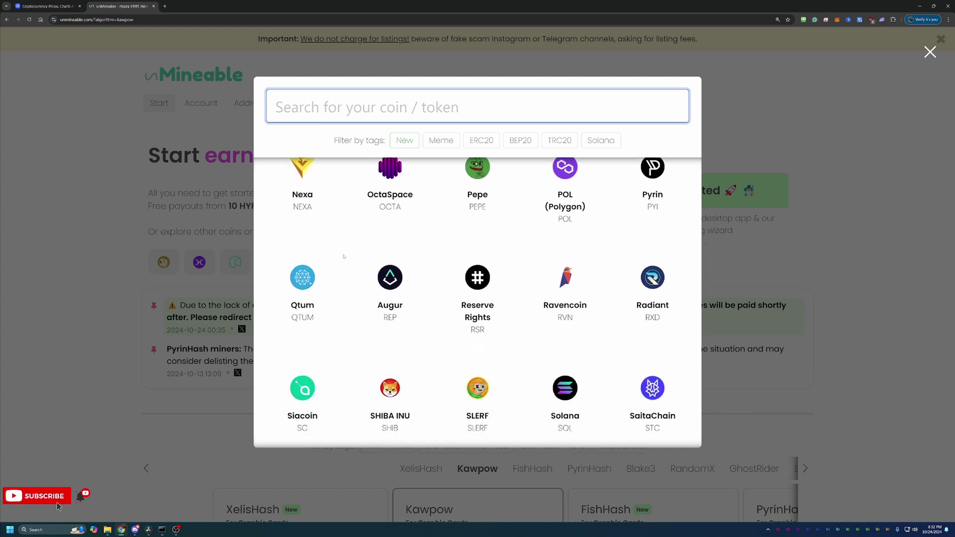
scroll(343, 257, down, 1)
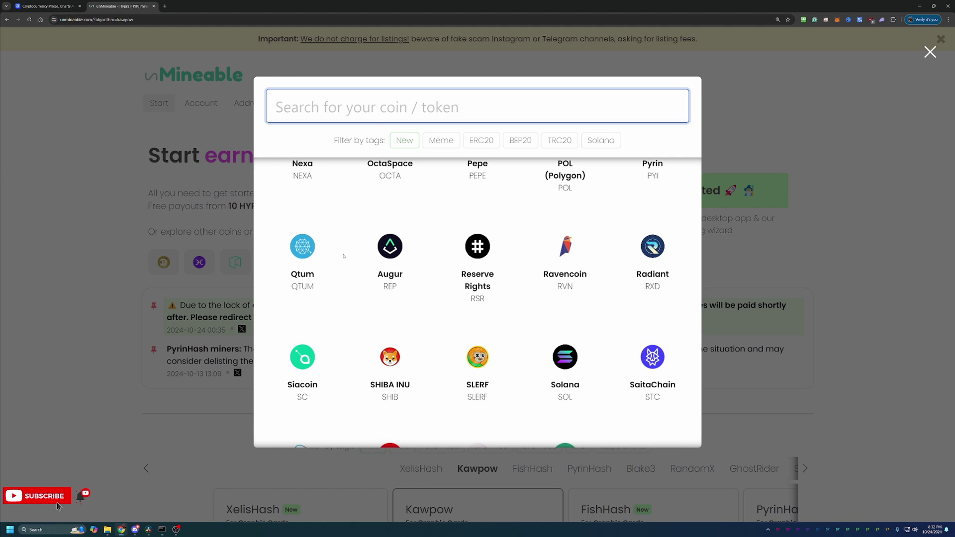
scroll(343, 256, down, 2)
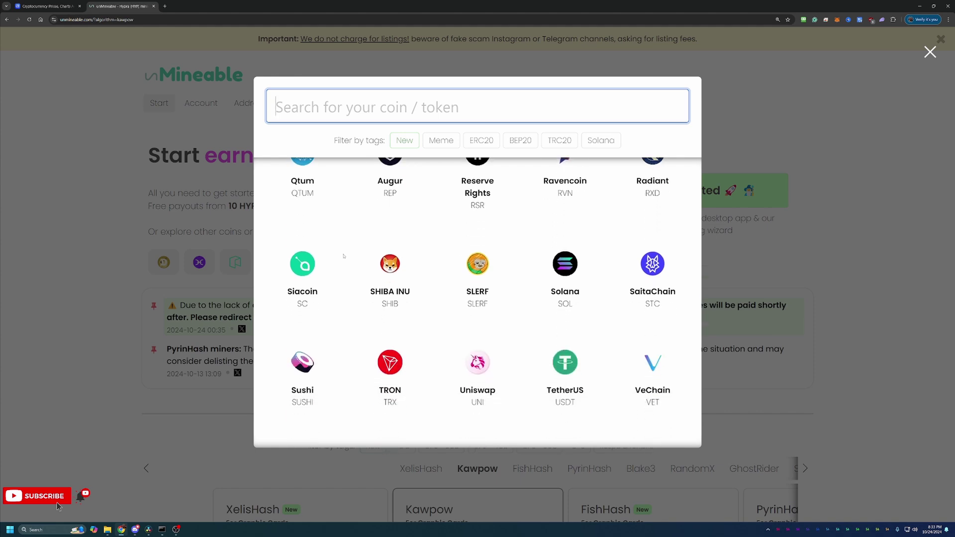
scroll(343, 257, down, 1)
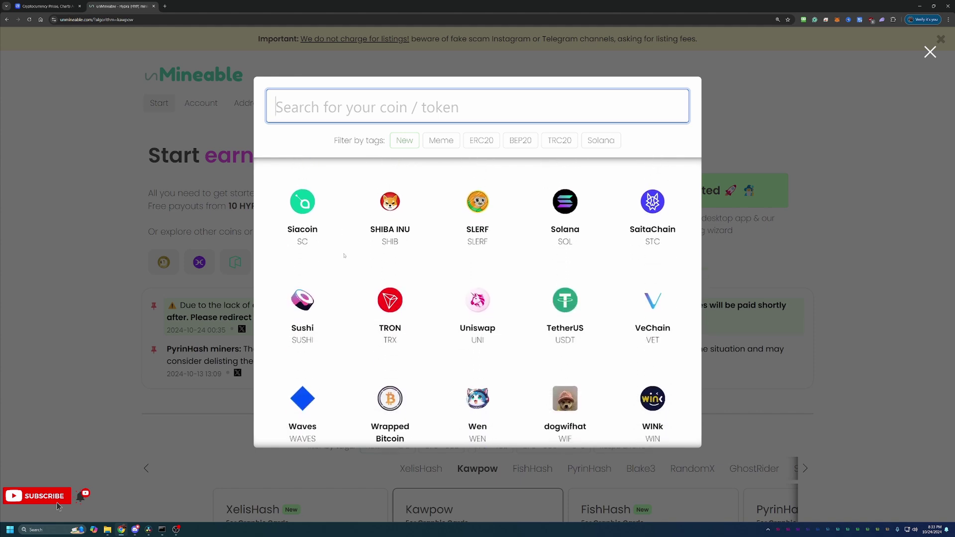
scroll(344, 256, down, 2)
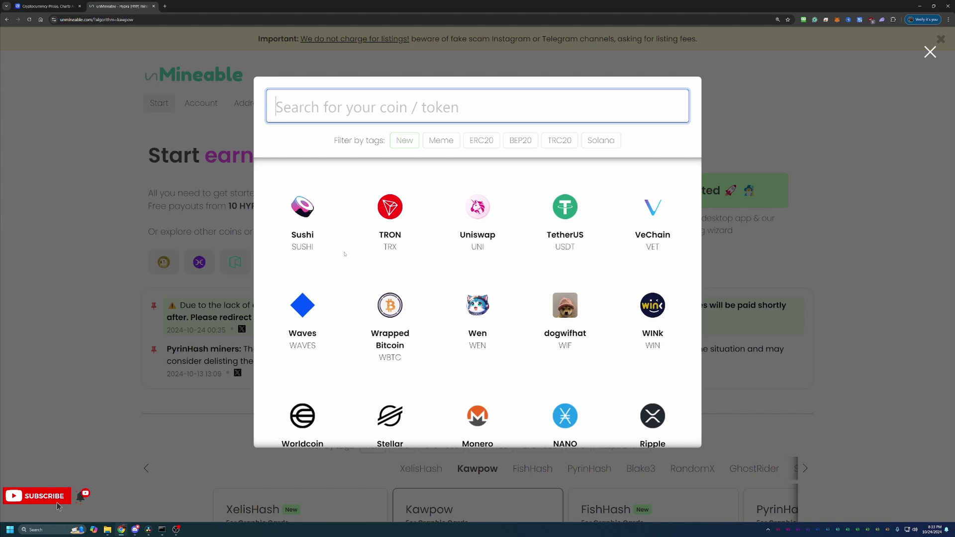
scroll(344, 254, down, 2)
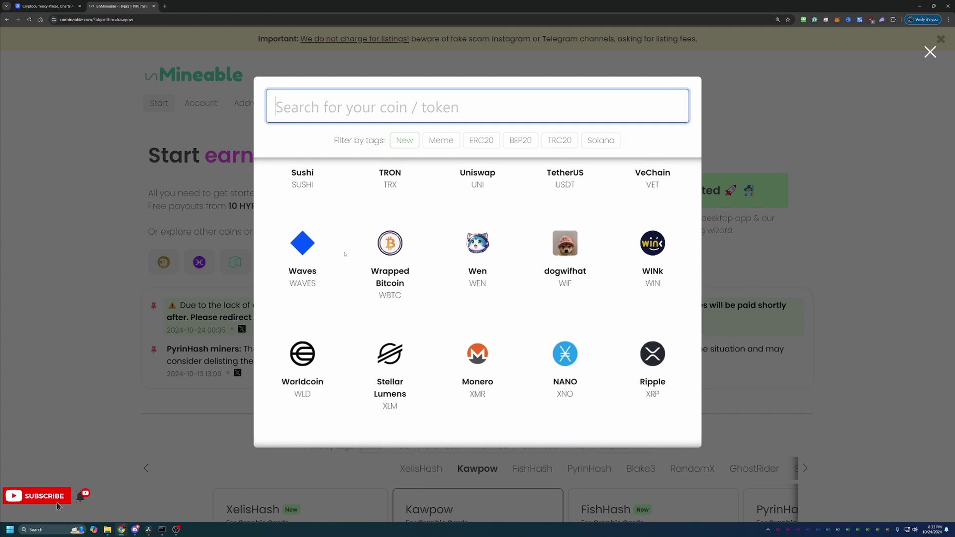
scroll(345, 254, down, 2)
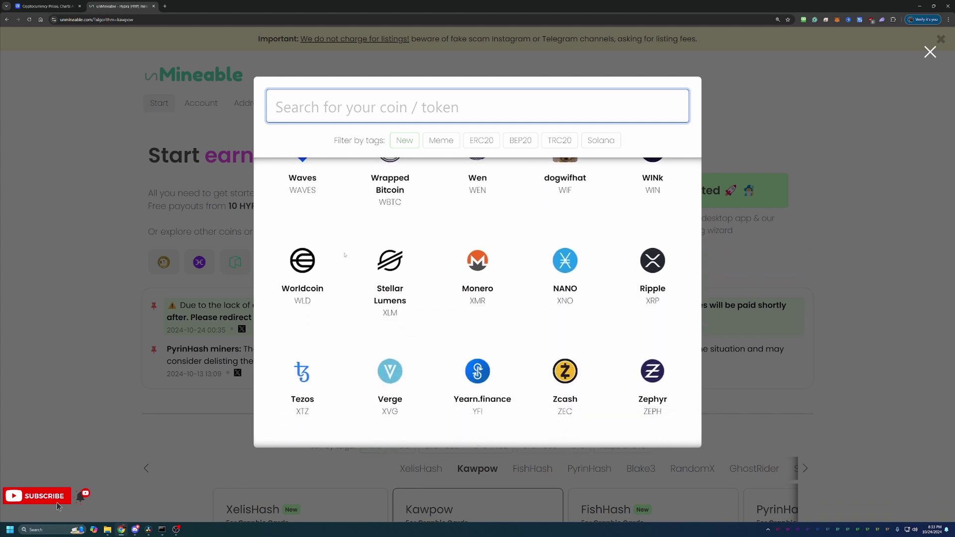
scroll(344, 255, down, 2)
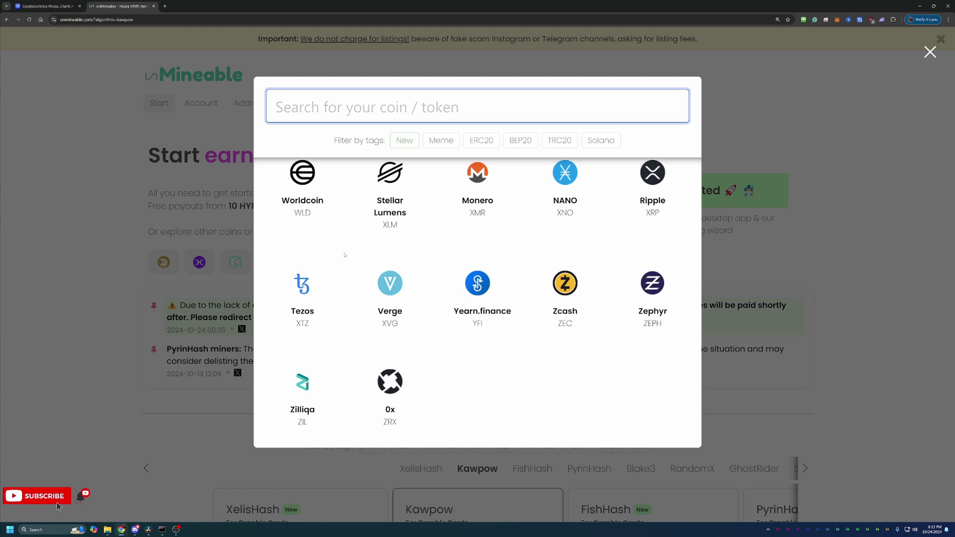
Close the coin list and start 'Get started with our wizard' from the Kawpow setup guides.
click(785, 243)
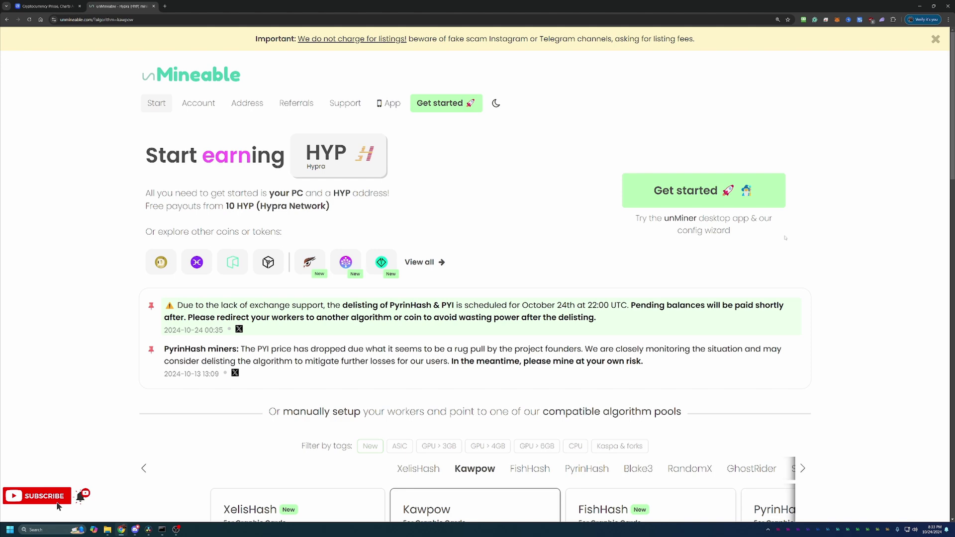
scroll(550, 277, down, 7)
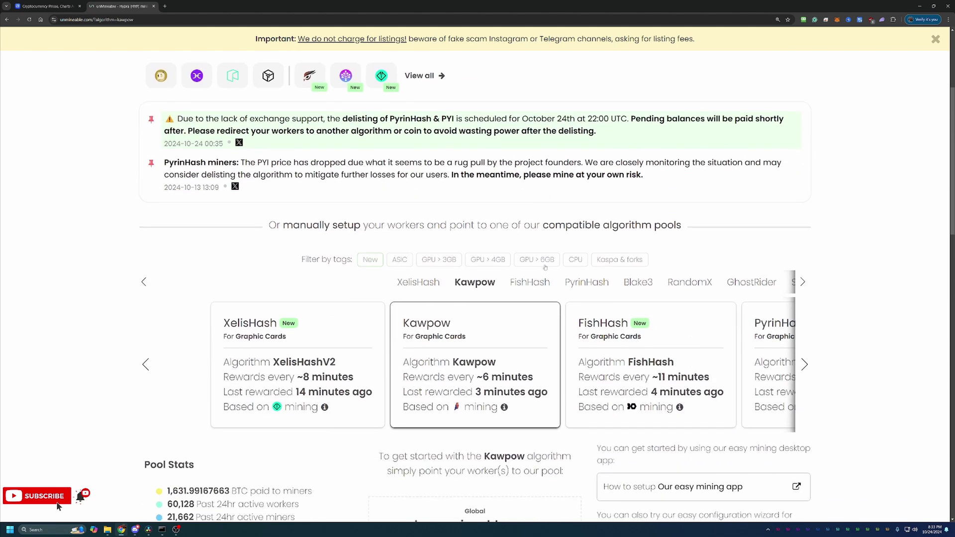
scroll(549, 276, down, 1)
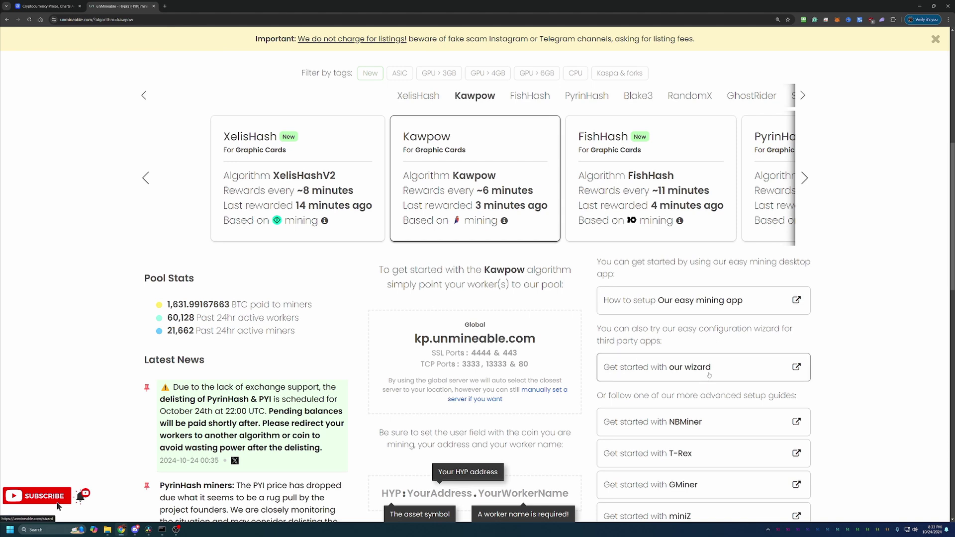
click(709, 374)
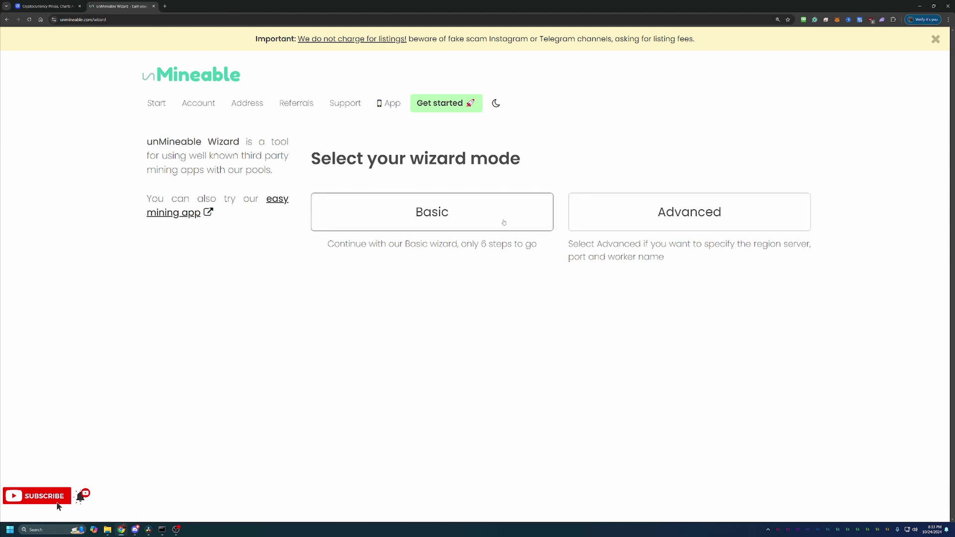
Choose Basic as the wizard mode.
click(504, 222)
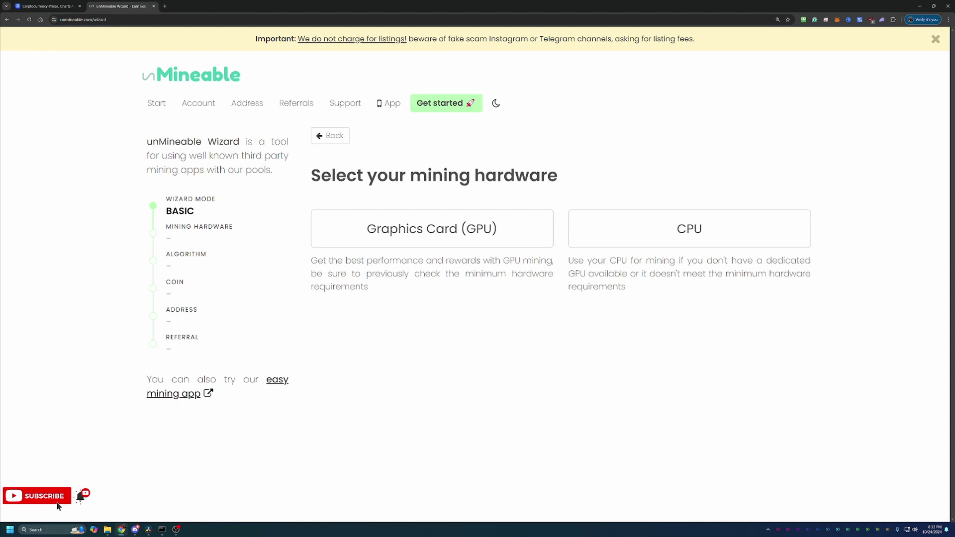
Pick Graphics Card (GPU) as the mining hardware.
click(482, 231)
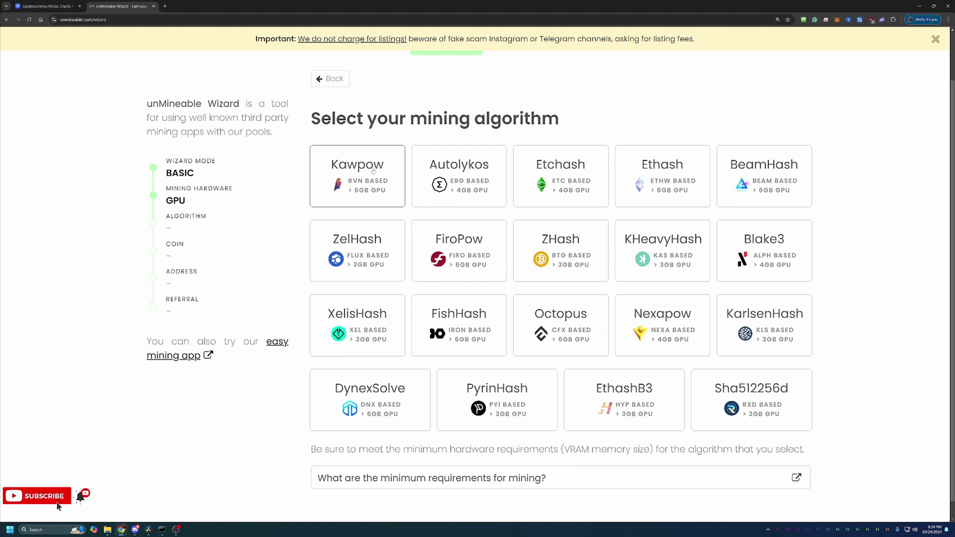
Choose the Kawpow algorithm and Dogecoin, then paste the DOGE wallet address.
click(374, 172)
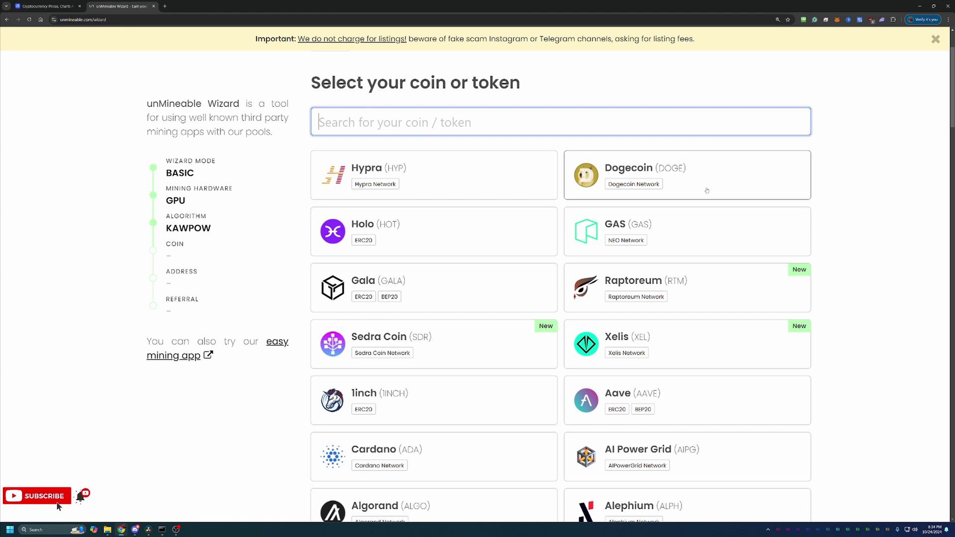
click(698, 169)
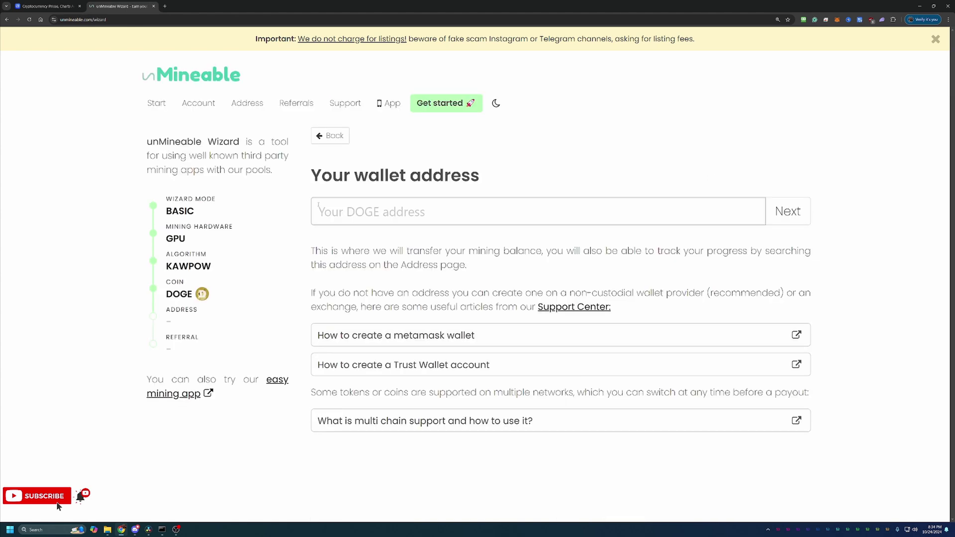
click(336, 209)
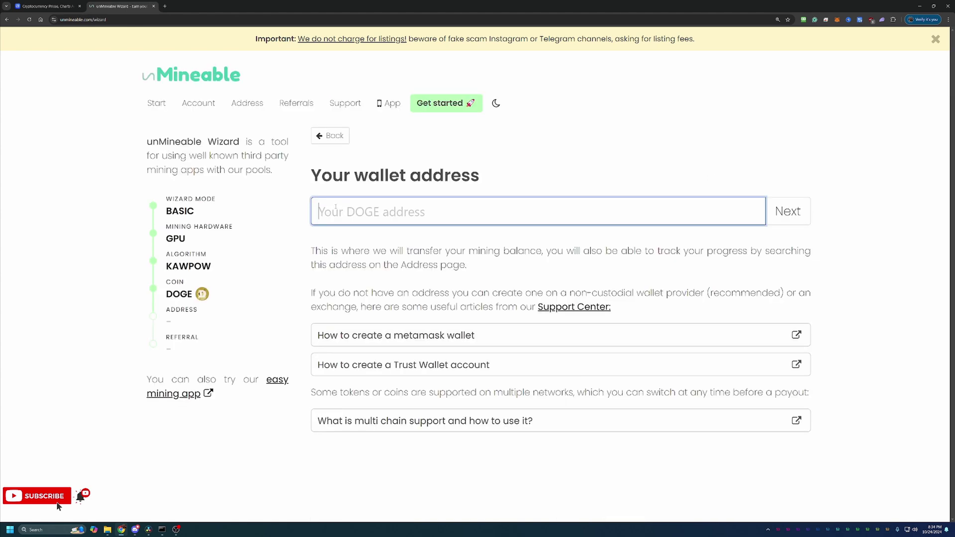
text(DTZSTXecLmSXpRGSfht4tAMyqra1wsL7xb)
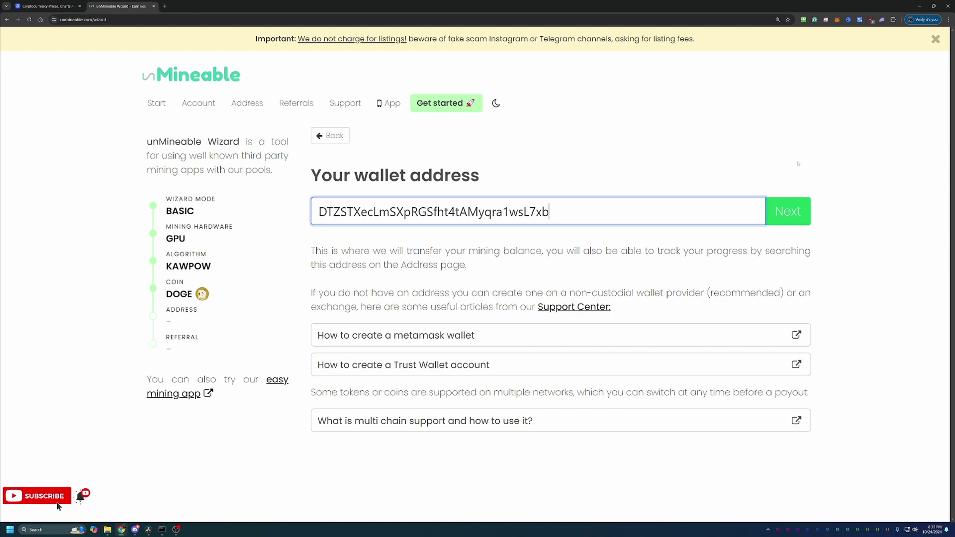
click(801, 211)
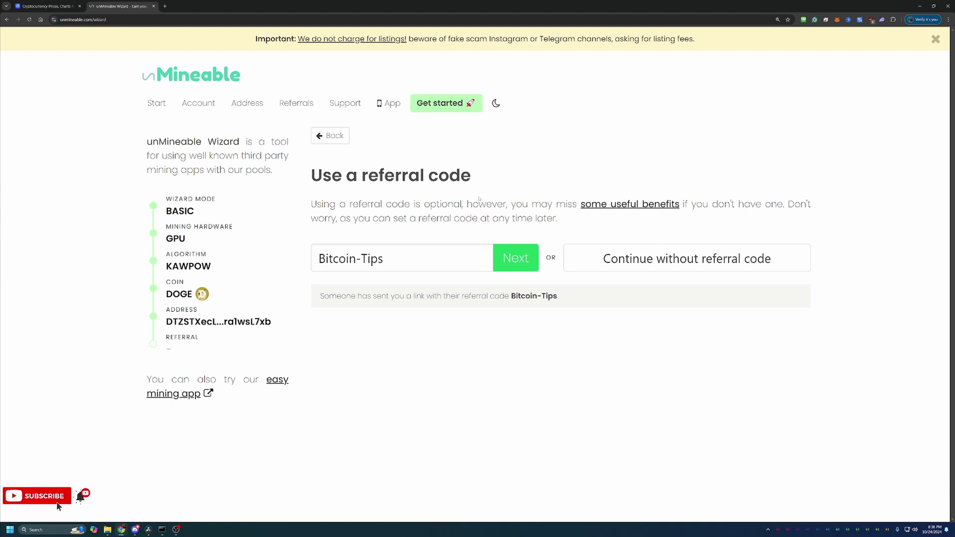
click(520, 254)
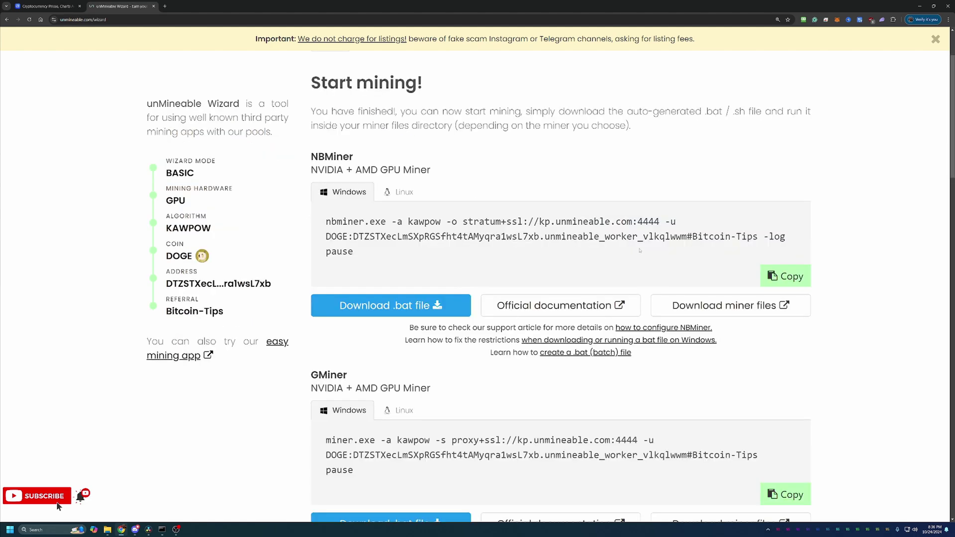
Scroll through the generated miner commands and highlight GMiner's NVIDIA + AMD GPU Miner subtitle.
scroll(604, 280, down, 1)
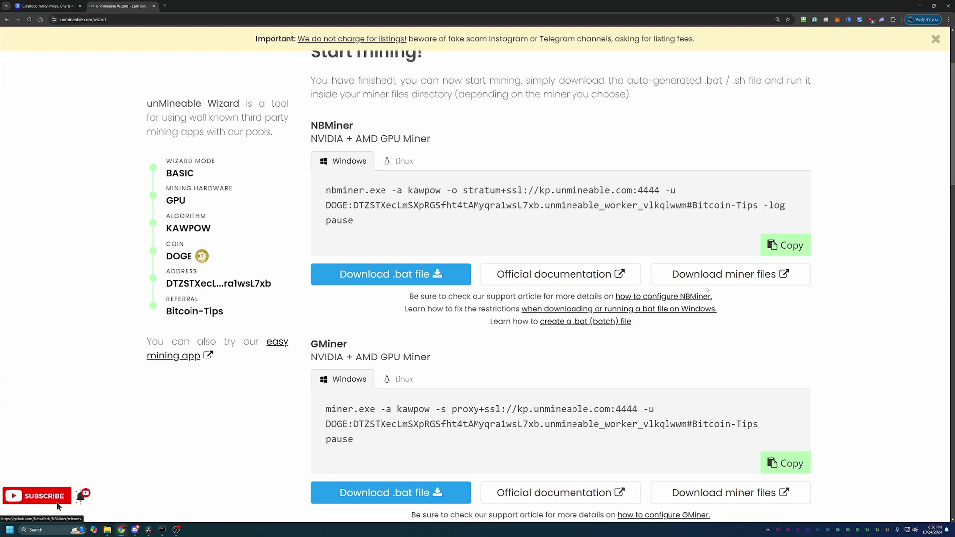
scroll(771, 321, down, 2)
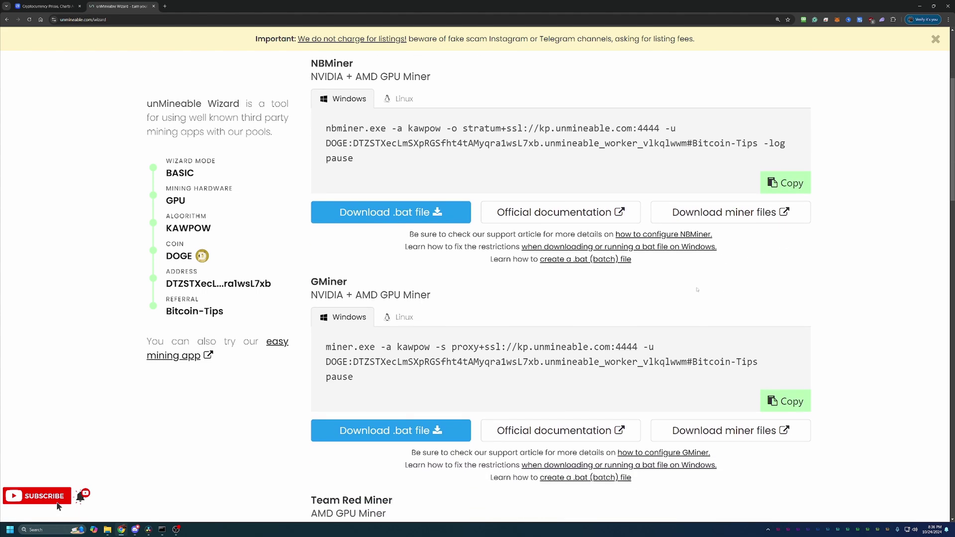
scroll(689, 282, down, 2)
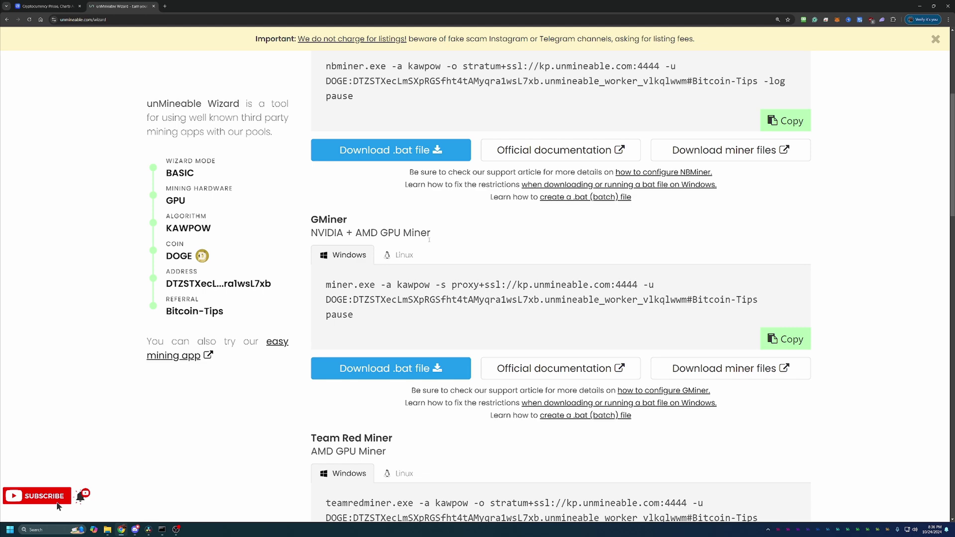
scroll(462, 248, up, 3)
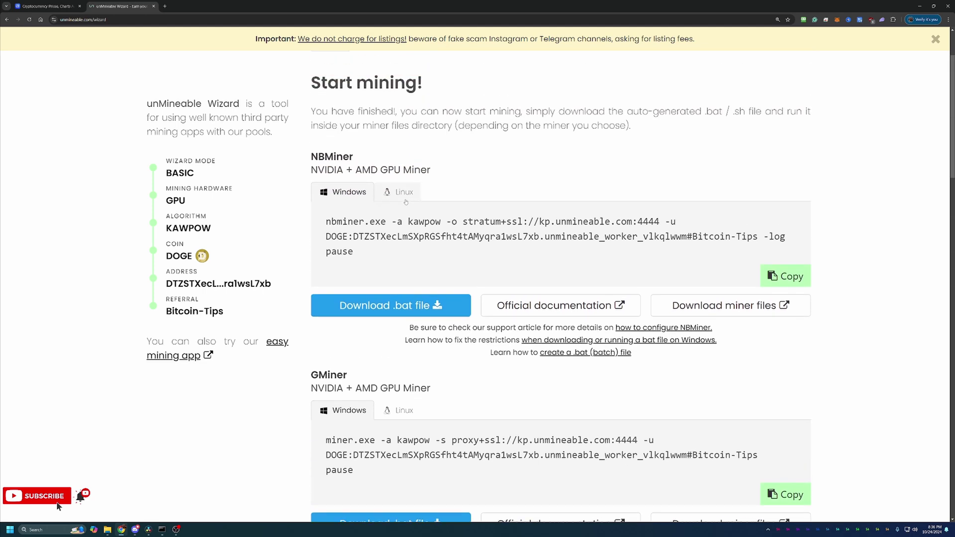
scroll(407, 201, down, 1)
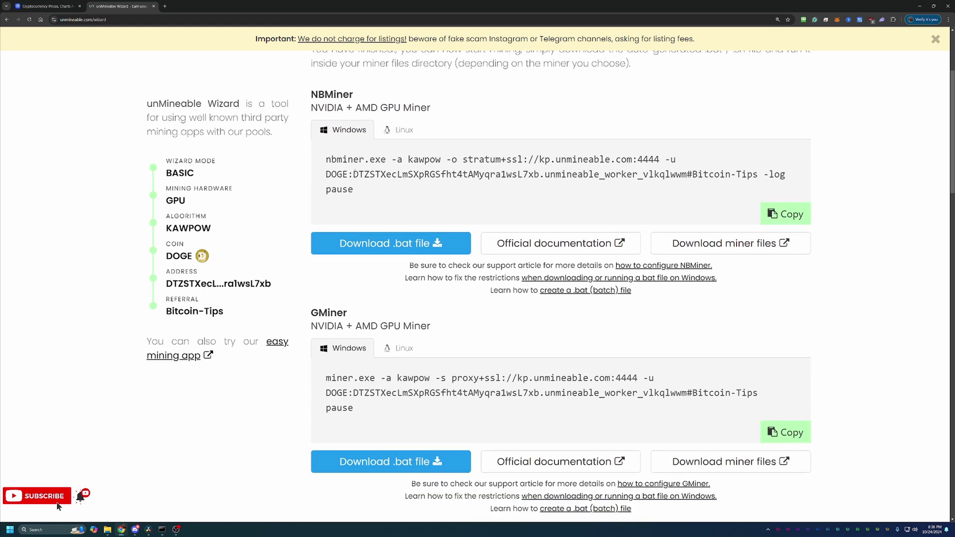
scroll(430, 236, down, 5)
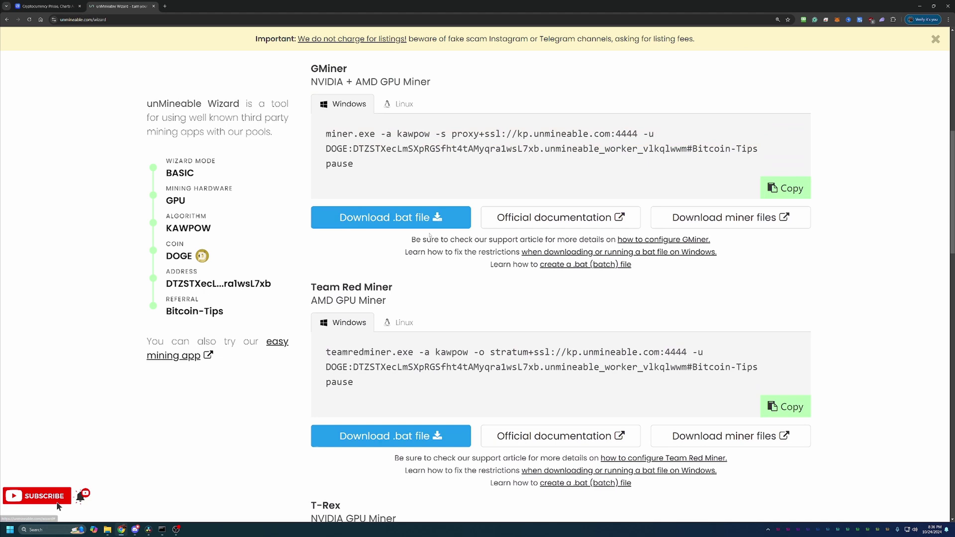
scroll(431, 236, up, 2)
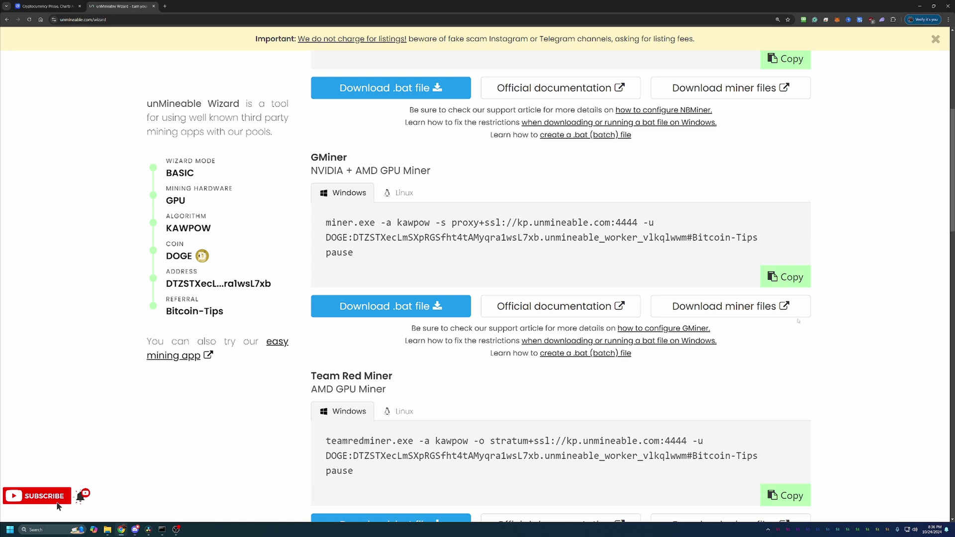
drag(311, 170, 435, 182)
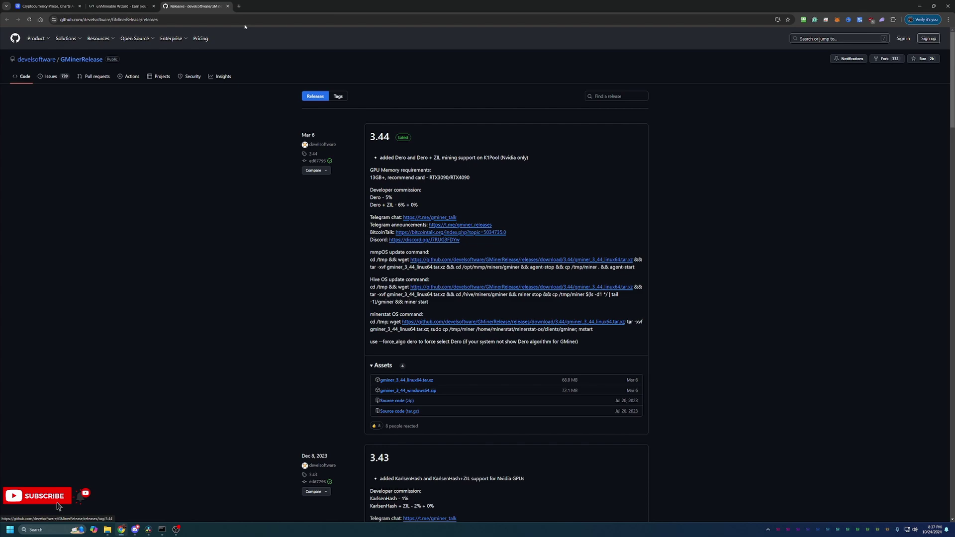
Download unmineable-DOGE-kawpow-gminer.bat, keep the flagged file, and show it in gminer_3_44_windows64.
click(128, 4)
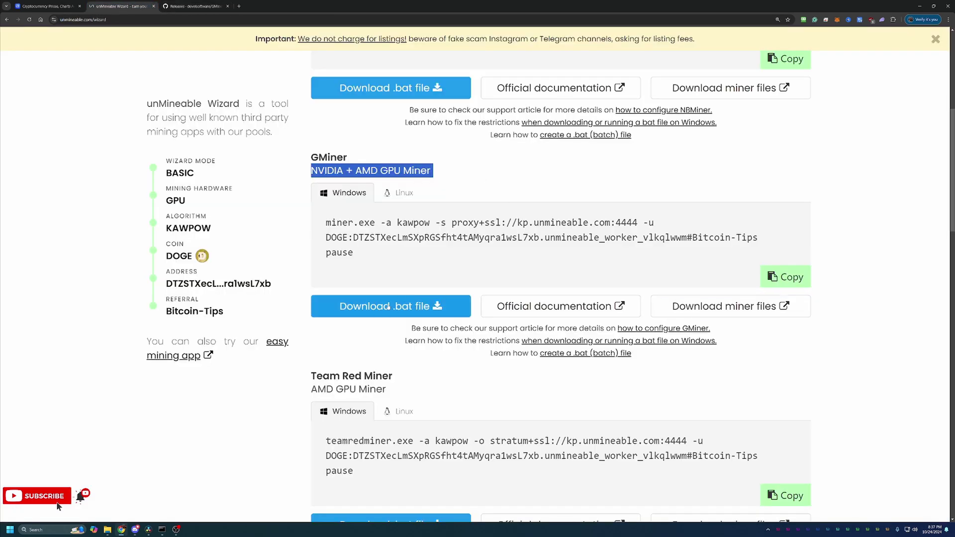
click(399, 307)
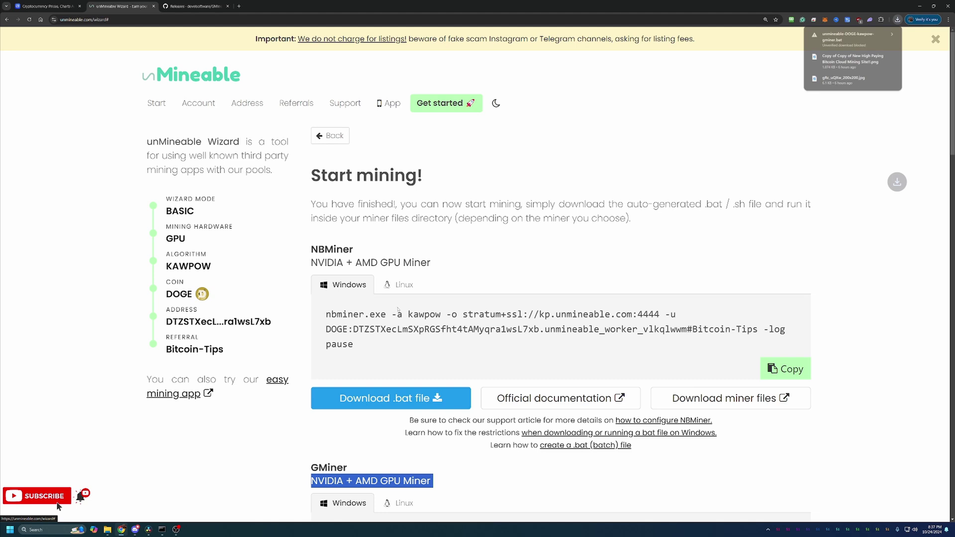
click(880, 42)
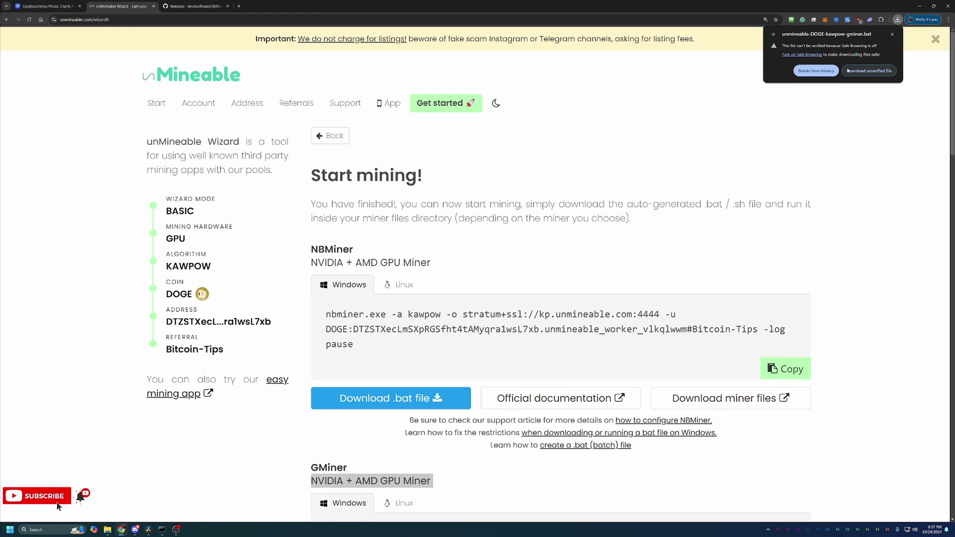
click(860, 78)
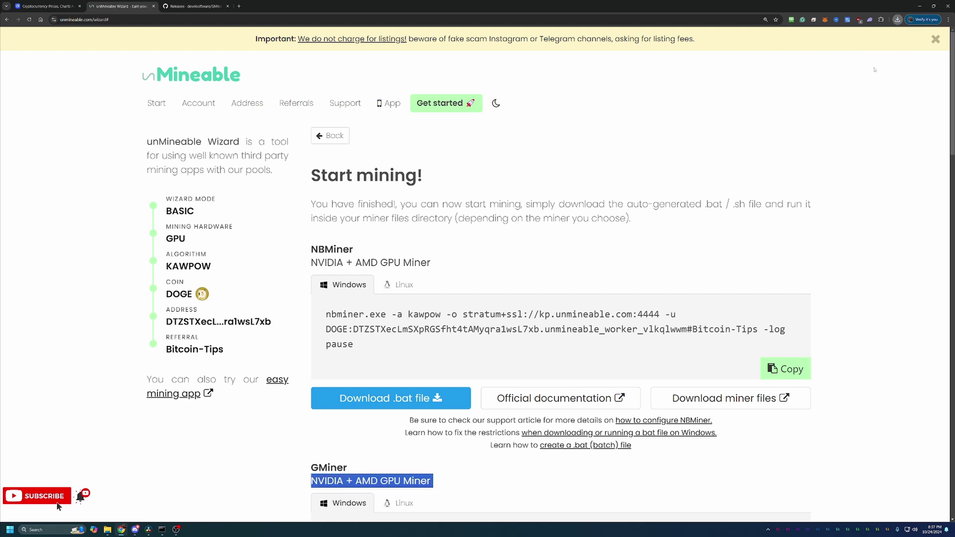
click(898, 20)
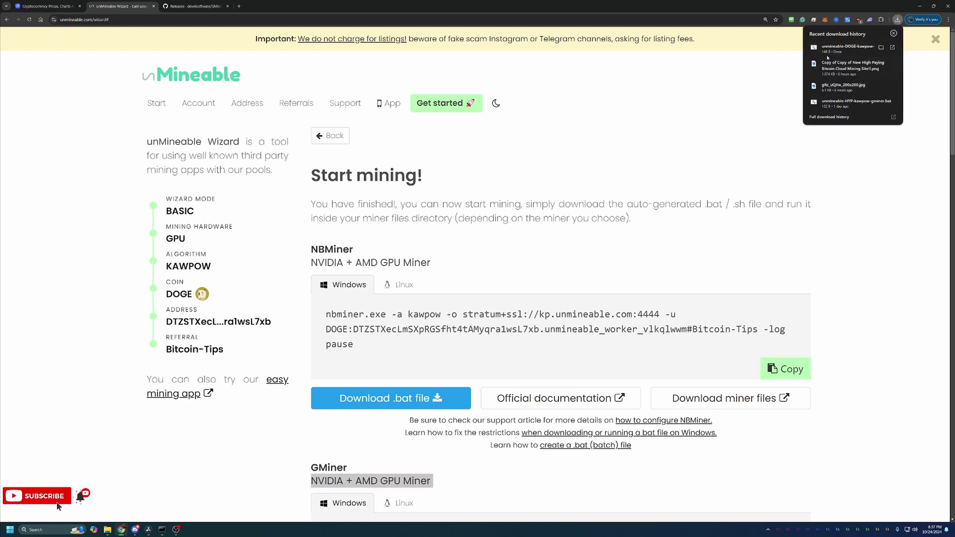
click(844, 50)
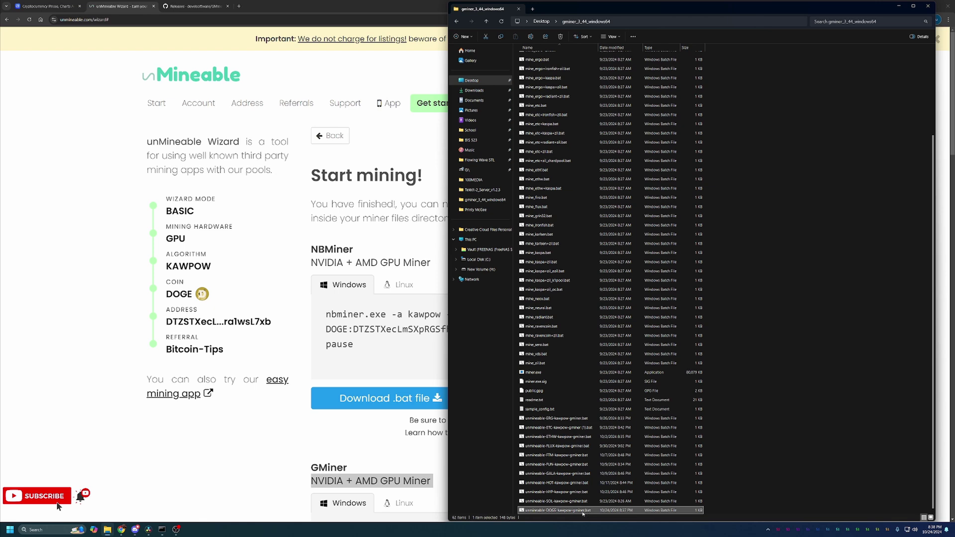
Run the DOGE GMiner .bat past the SmartScreen warning, then close File Explorer.
double_click(581, 511)
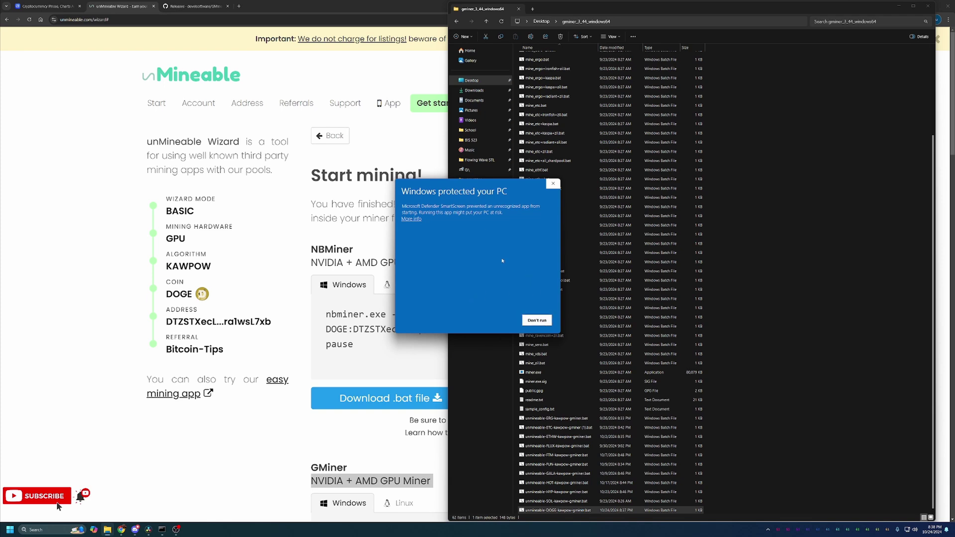
click(417, 221)
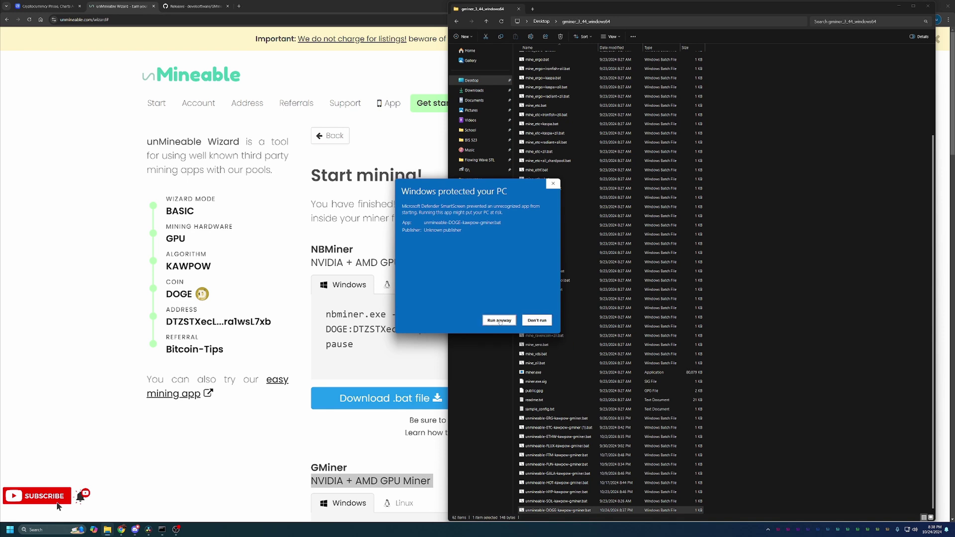
click(499, 321)
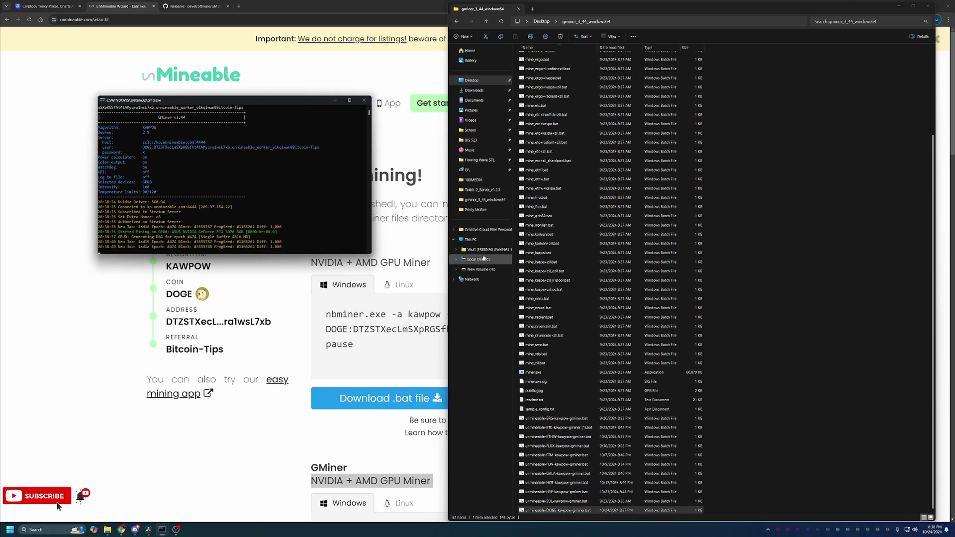
click(911, 7)
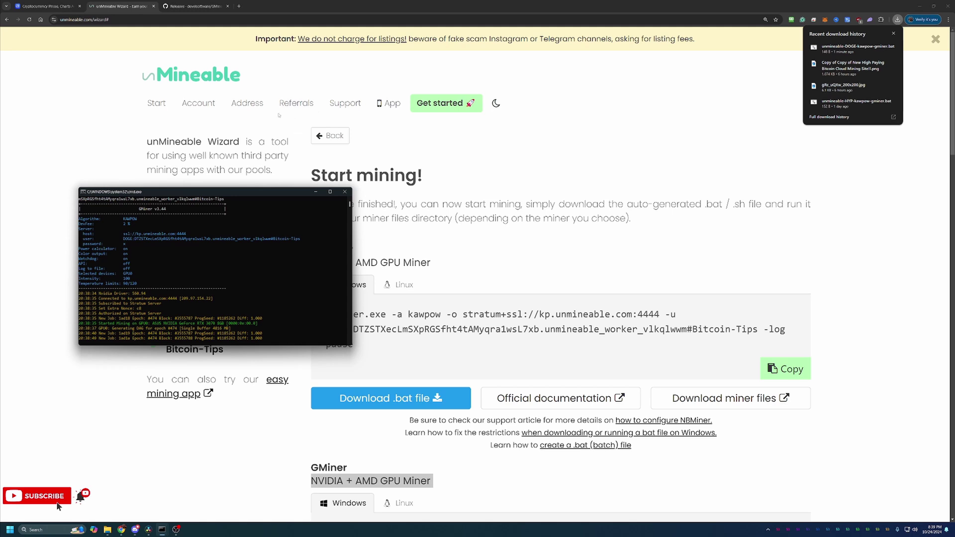
Open the DOGE address stats page and view its Workers tab, showing no workers online.
click(249, 105)
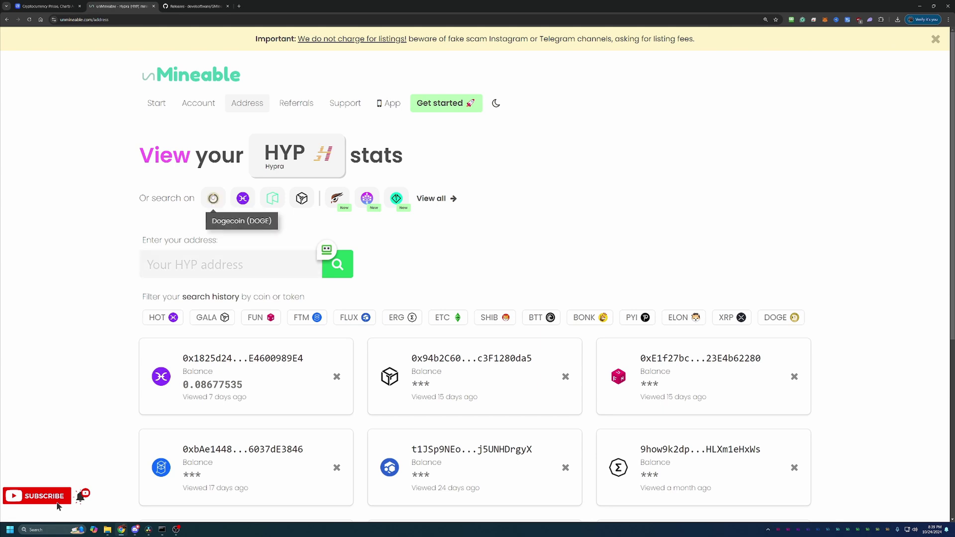
click(213, 199)
click(153, 269)
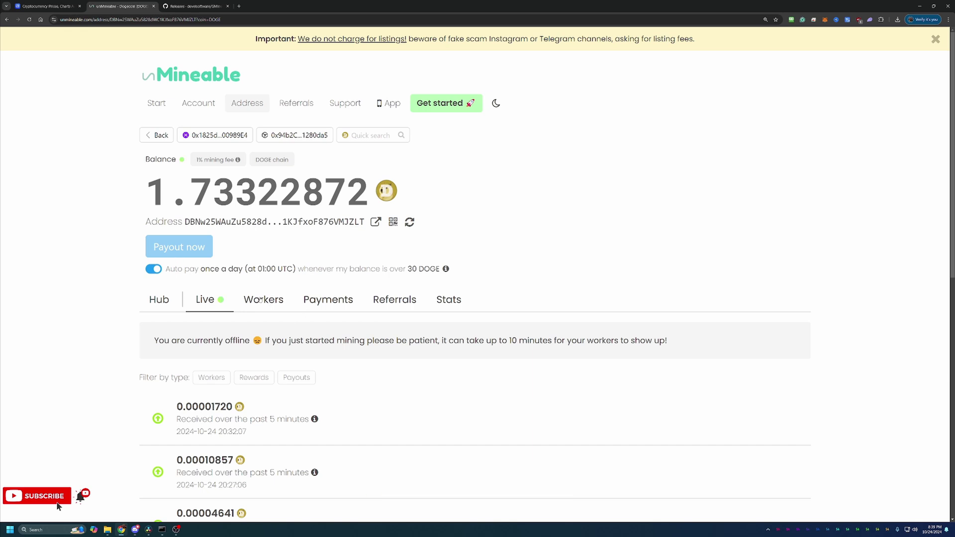
click(262, 300)
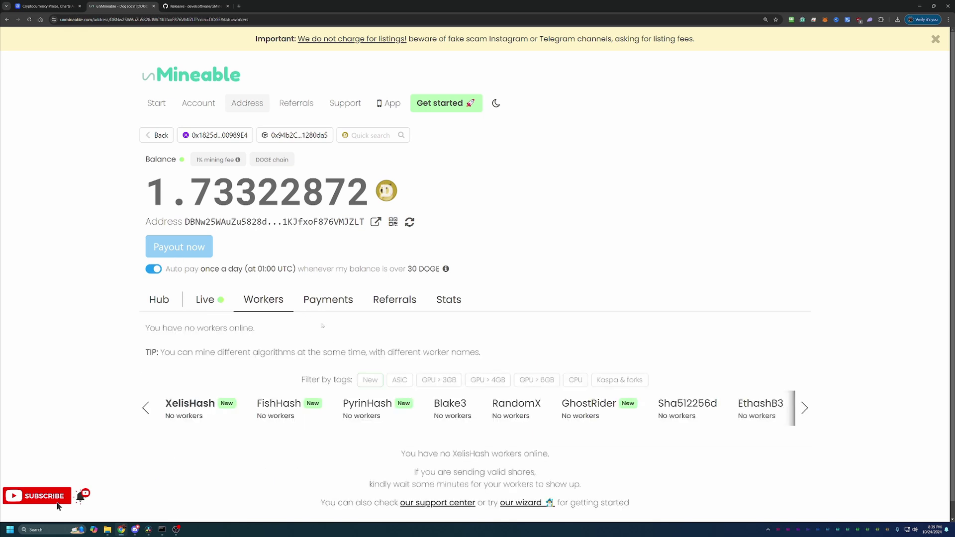
scroll(323, 326, down, 1)
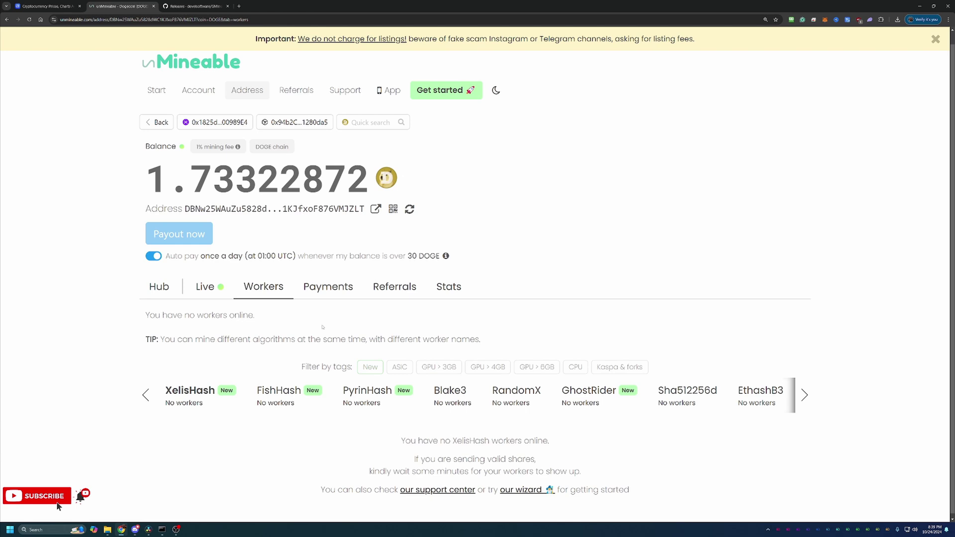
scroll(315, 332, down, 1)
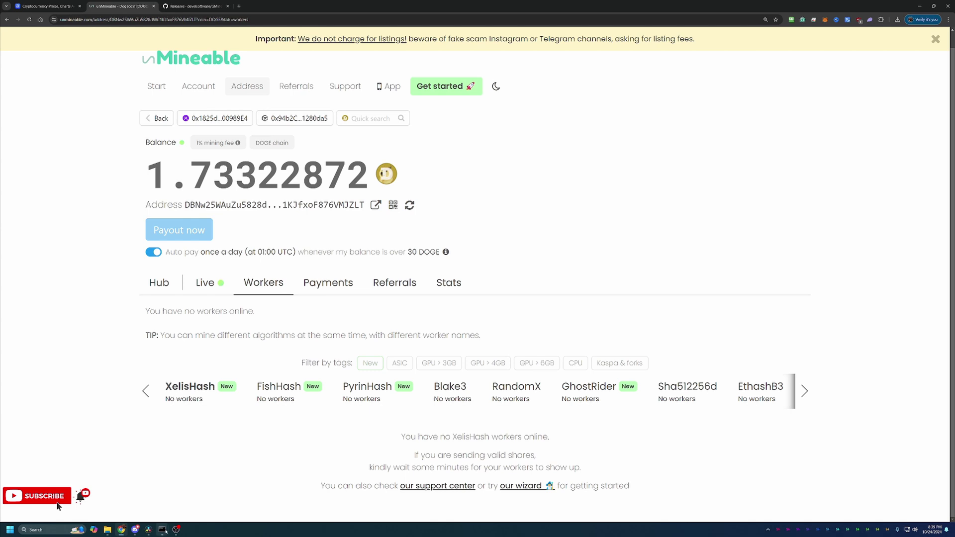
Bring the GMiner command window forward from the taskbar and close it.
mouse_move(162, 529)
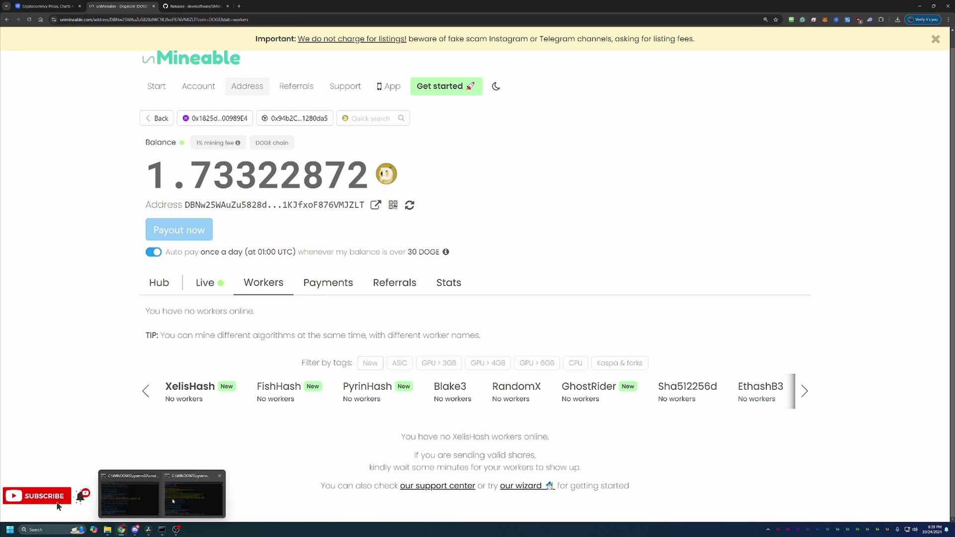
mouse_move(150, 495)
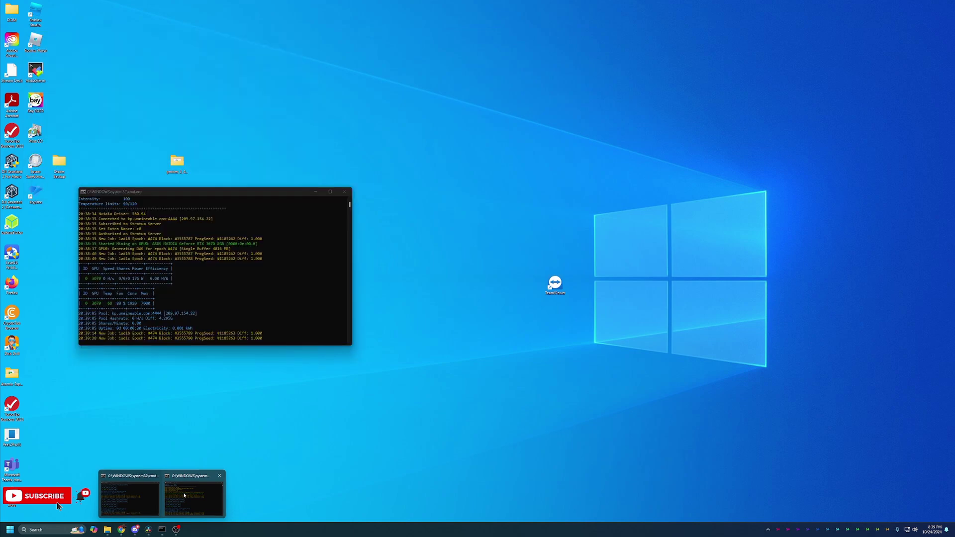
click(185, 496)
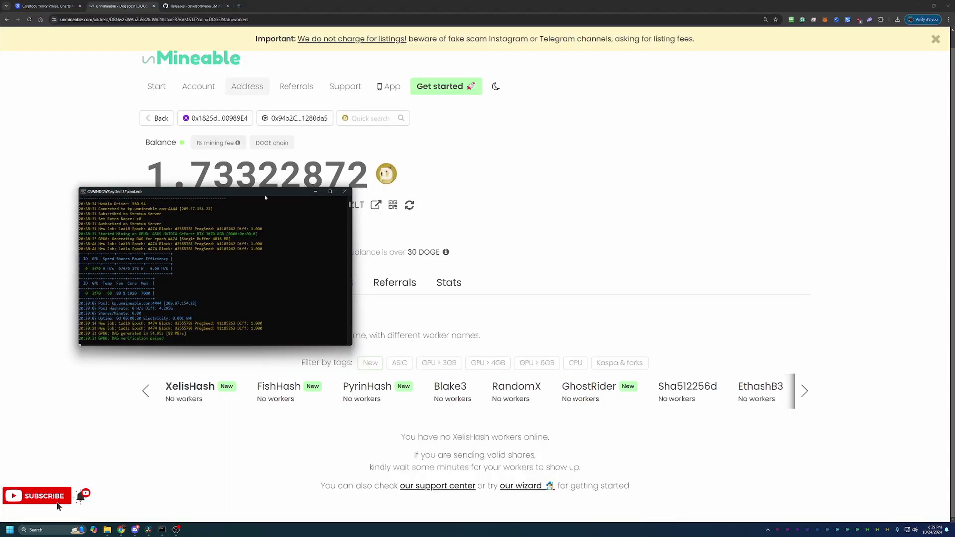
click(346, 191)
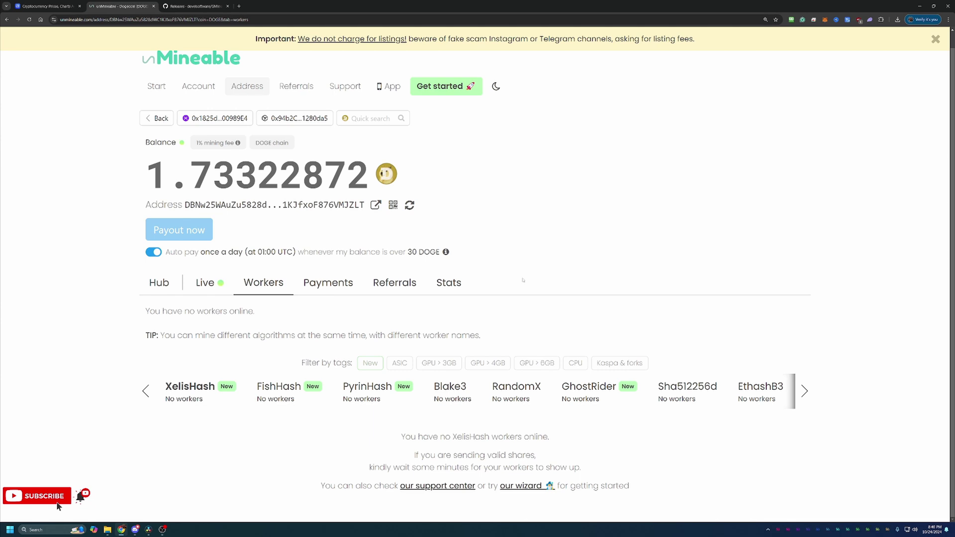
Return to the address search page and open the coin and token picker.
click(157, 118)
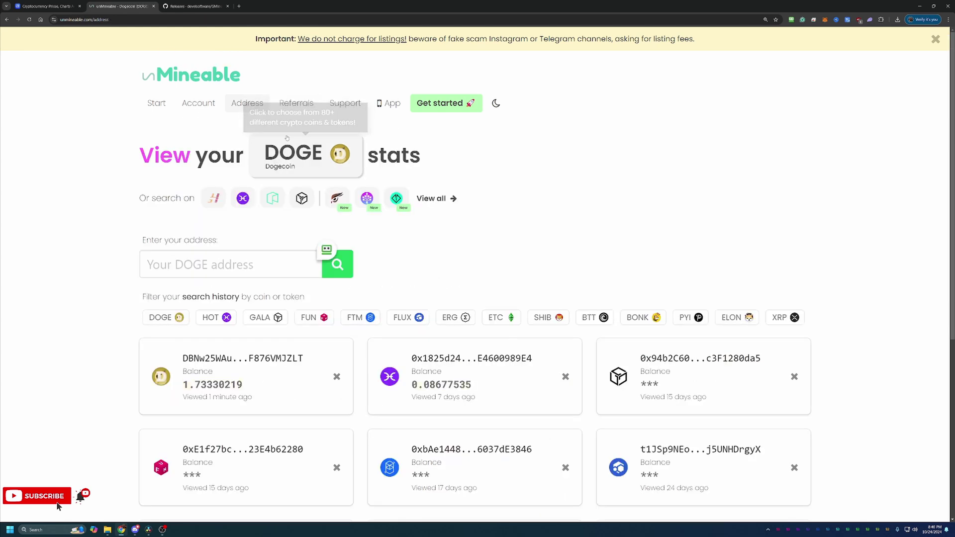
click(298, 157)
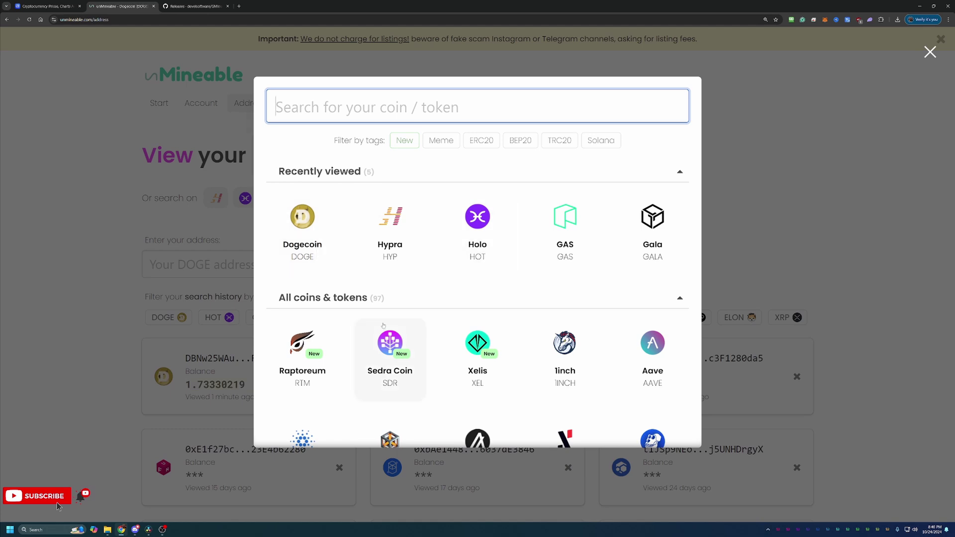
scroll(408, 327, down, 2)
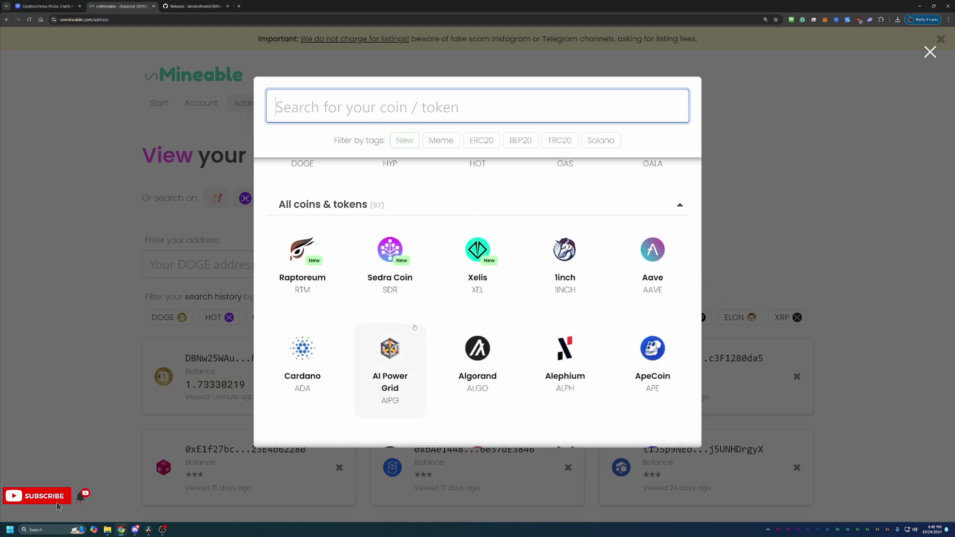
Toggle the Meme, ERC20, BEP20, TRC20 and Solana filters, and toggle New on and off.
click(441, 140)
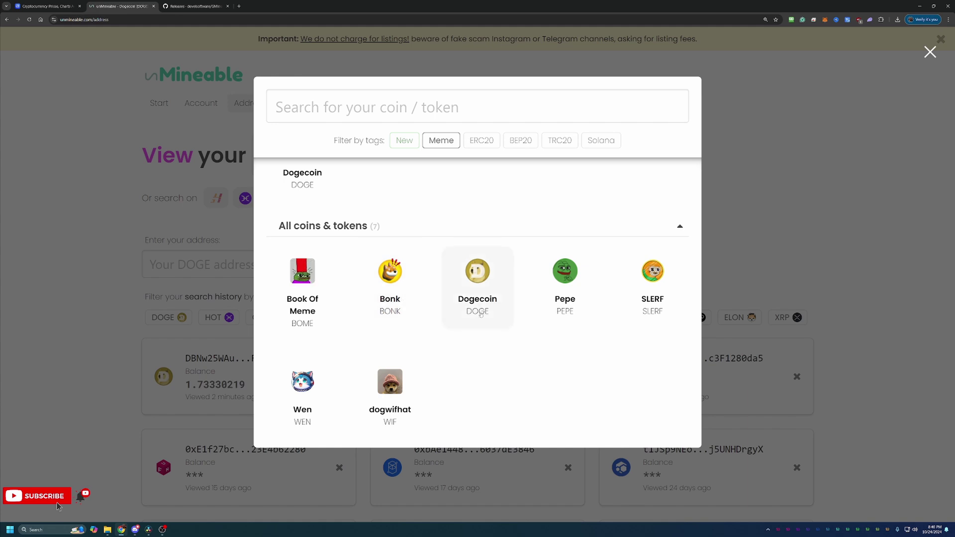
click(482, 141)
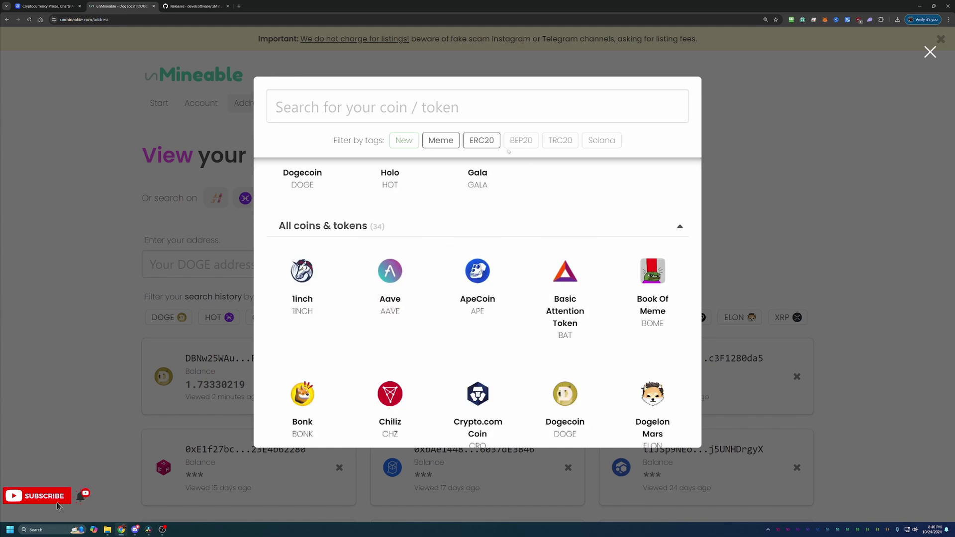
click(529, 144)
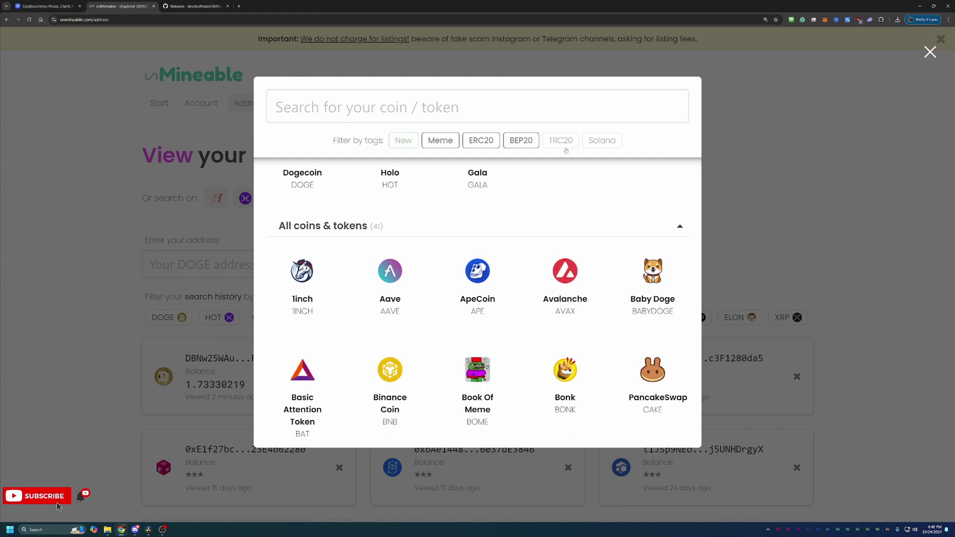
click(564, 145)
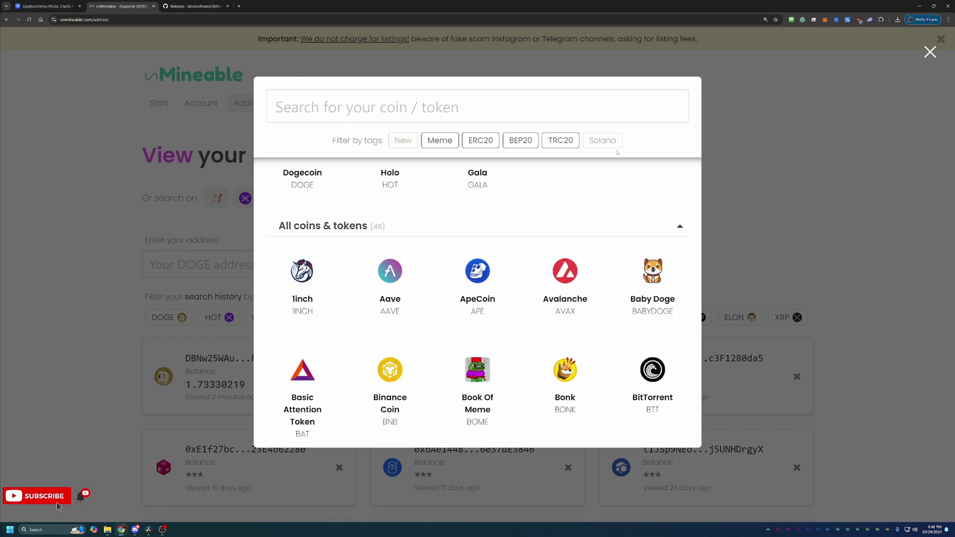
click(613, 144)
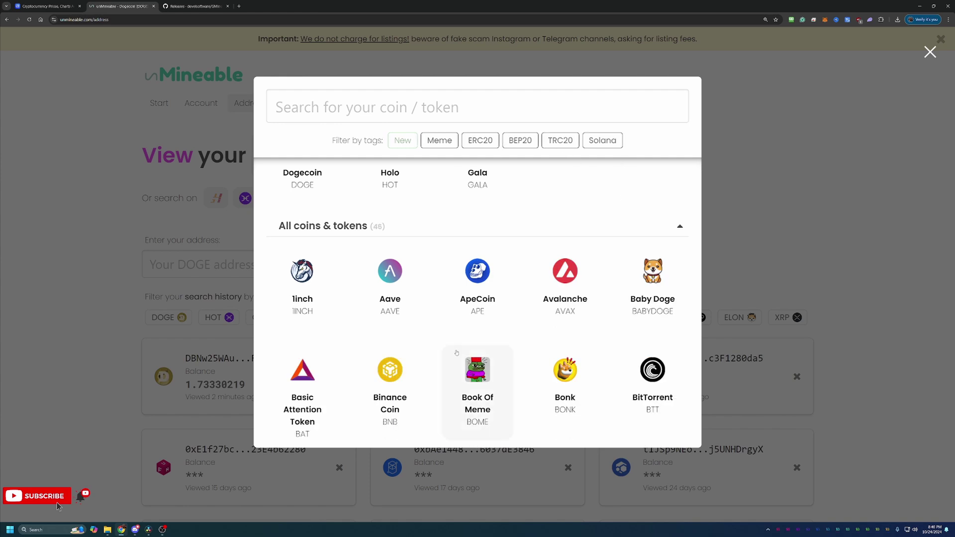
scroll(478, 209, down, 1)
scroll(448, 189, up, 1)
click(402, 141)
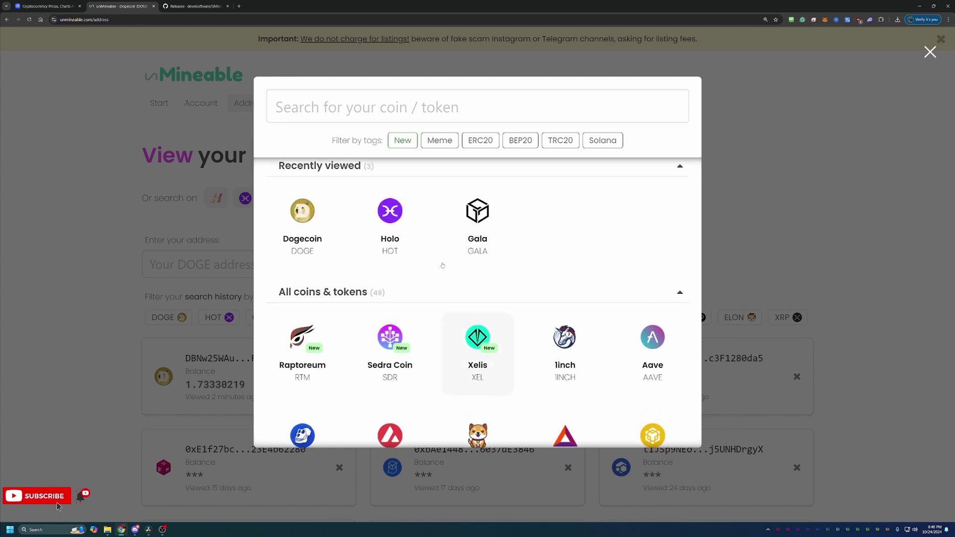
click(402, 141)
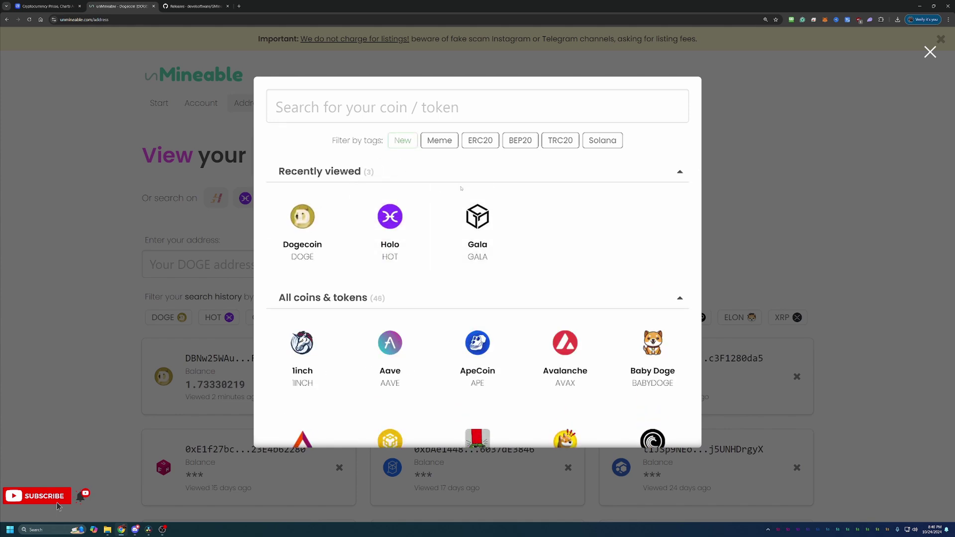
click(930, 50)
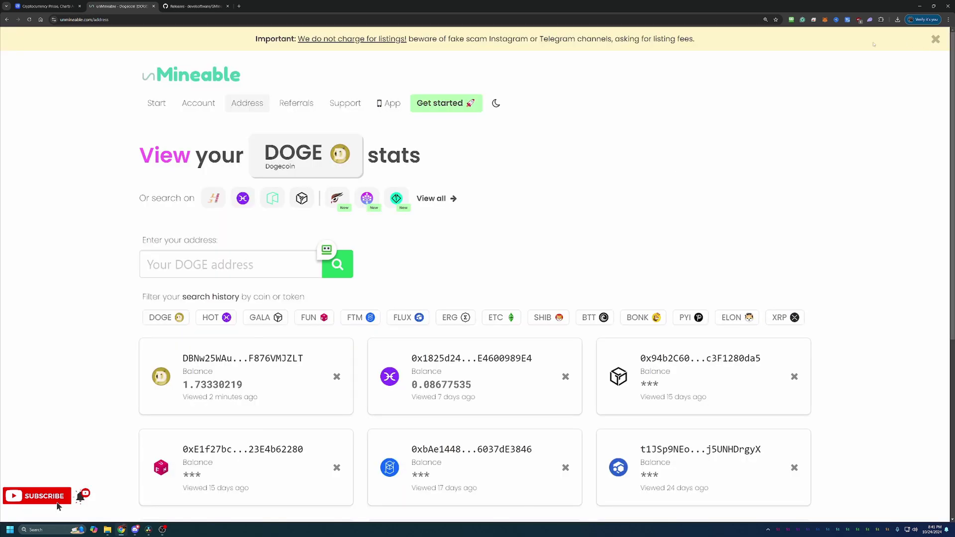